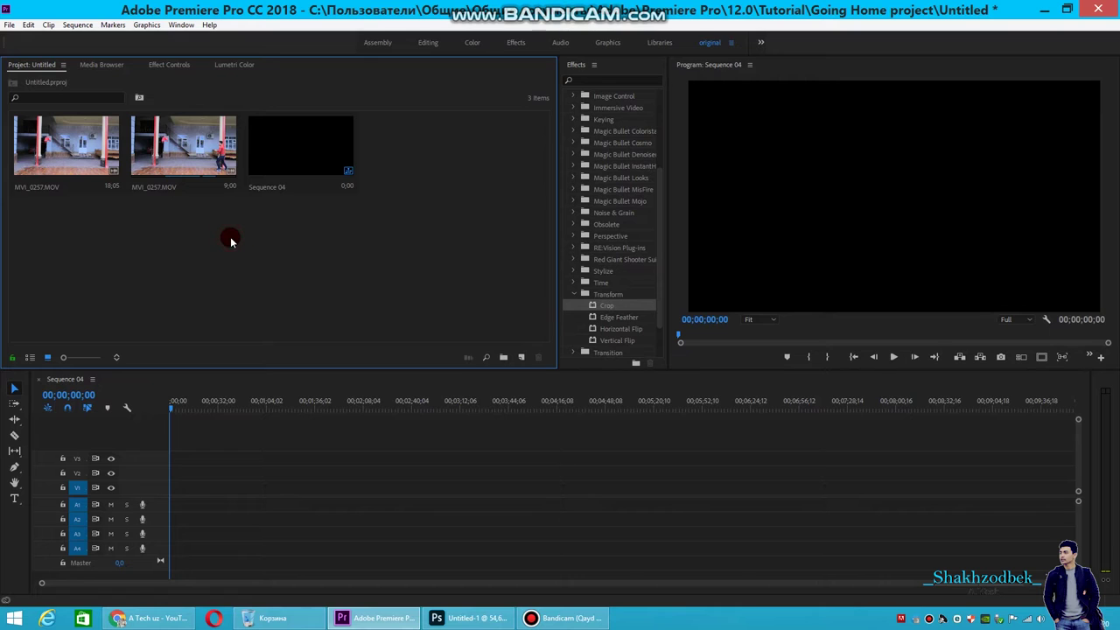
Add the MVI_0257.MOV clip to track V1 of Sequence 04
{"action": "mouse_move", "coordinate": [180, 153]}
{"action": "left_mouse_down"}
{"action": "mouse_move", "coordinate": [213, 477]}
{"action": "mouse_move", "coordinate": [175, 487]}
{"action": "left_mouse_up"}
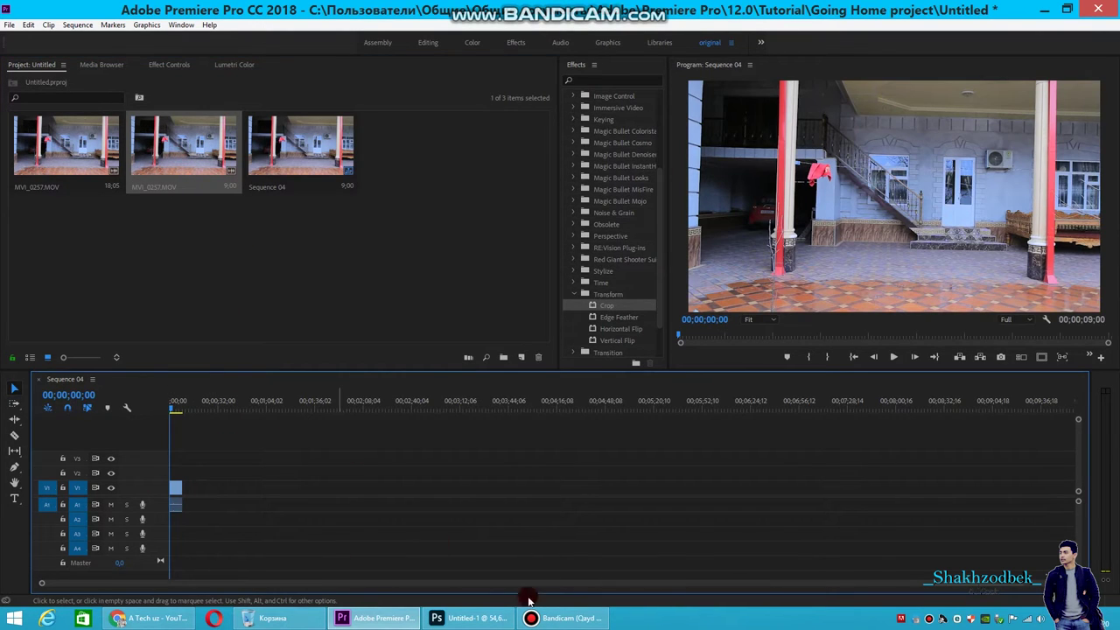
{"action": "scroll", "coordinate": [615, 571], "scroll_direction": "up", "scroll_amount": 4}
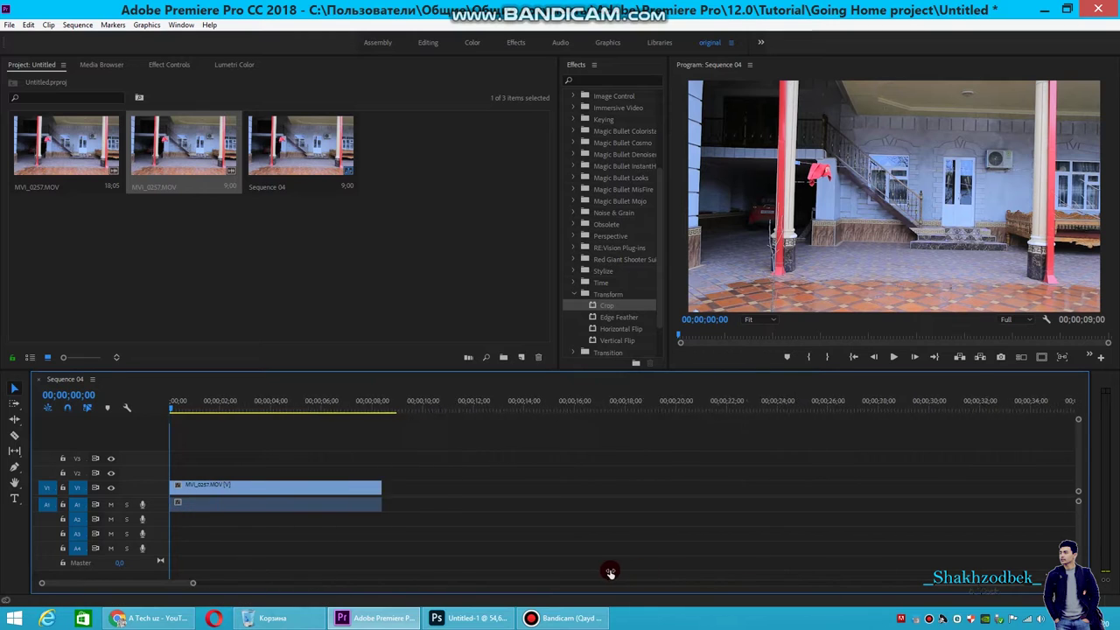
{"action": "scroll", "coordinate": [615, 571], "scroll_direction": "up", "scroll_amount": 4}
{"action": "scroll", "coordinate": [598, 576], "scroll_direction": "down", "scroll_amount": 1}
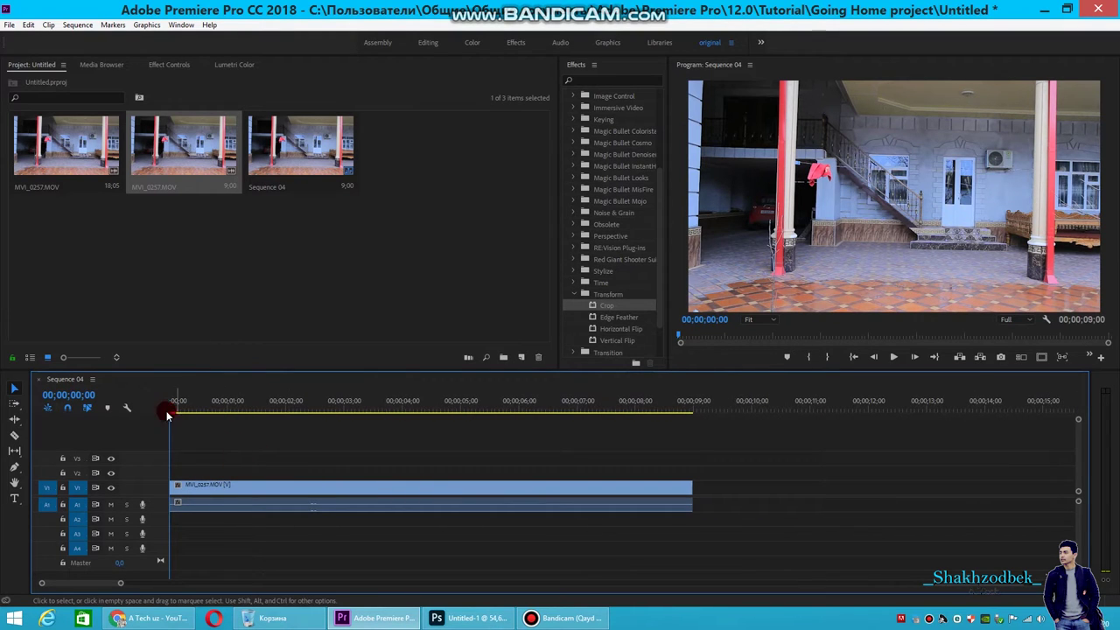
Play the dance, then split the clip at 00;00;02;07 with Ctrl+K
{"action": "left_click", "coordinate": [893, 357]}
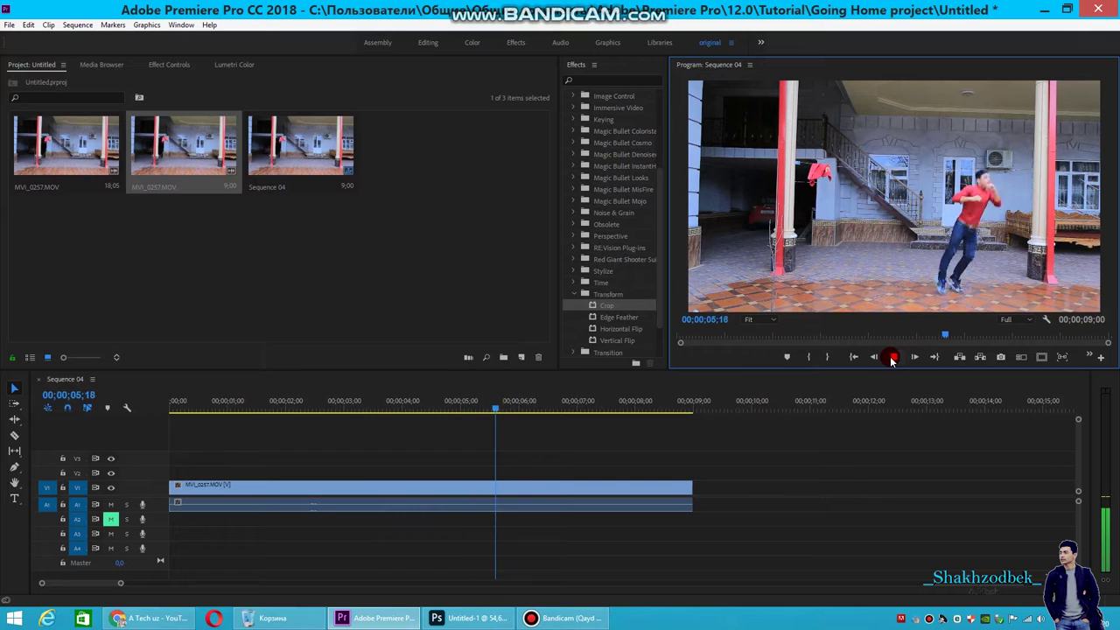
{"action": "left_click", "coordinate": [892, 358]}
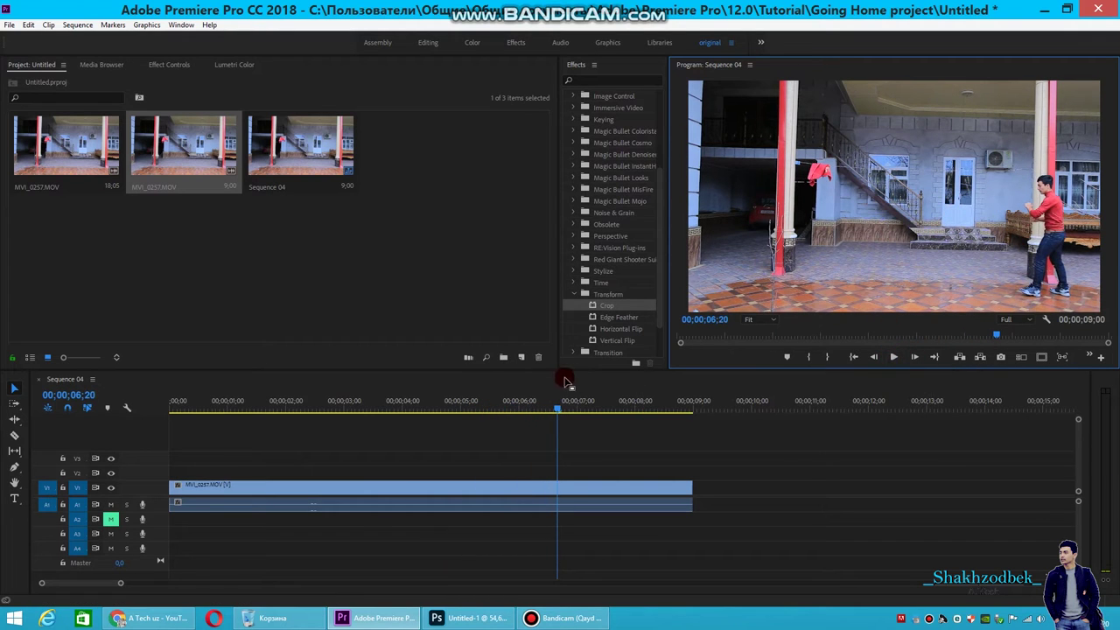
{"action": "mouse_move", "coordinate": [558, 409]}
{"action": "left_mouse_down"}
{"action": "mouse_move", "coordinate": [250, 418]}
{"action": "mouse_move", "coordinate": [292, 405]}
{"action": "left_mouse_up"}
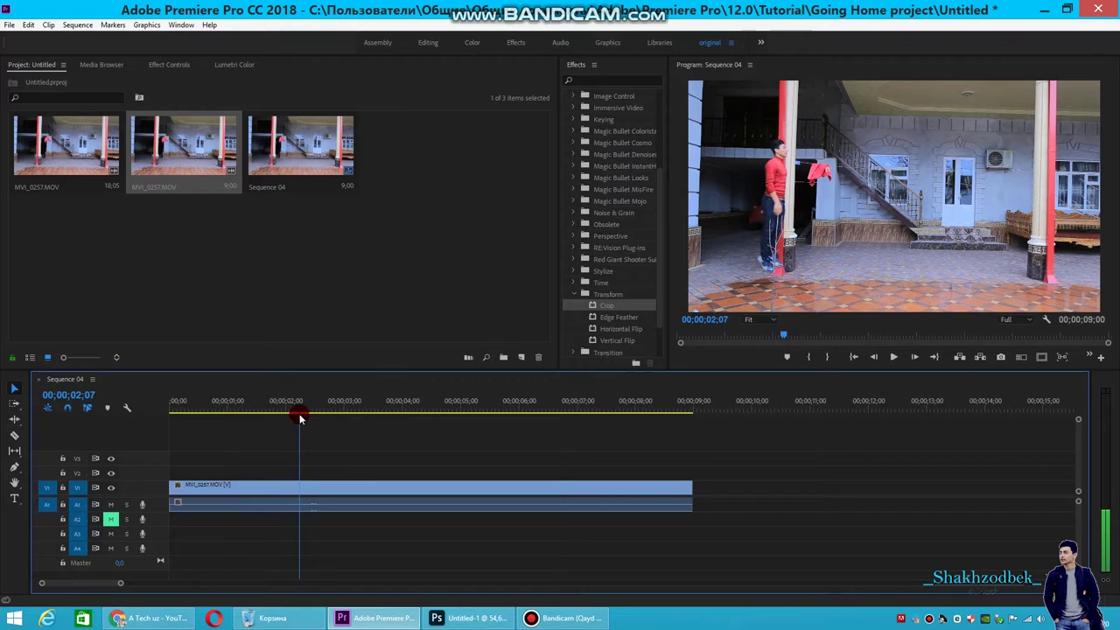
{"action": "key", "text": "ctrl+k"}
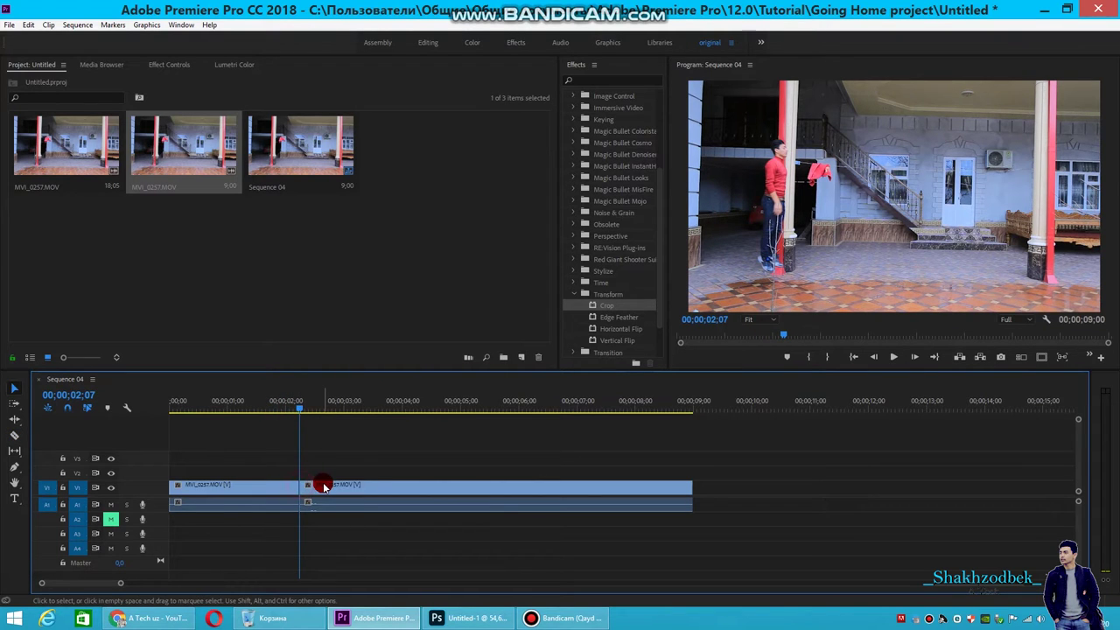
Alt-drag a copy of the second clip piece onto V2 and give it a frame hold
{"action": "left_click", "coordinate": [321, 488]}
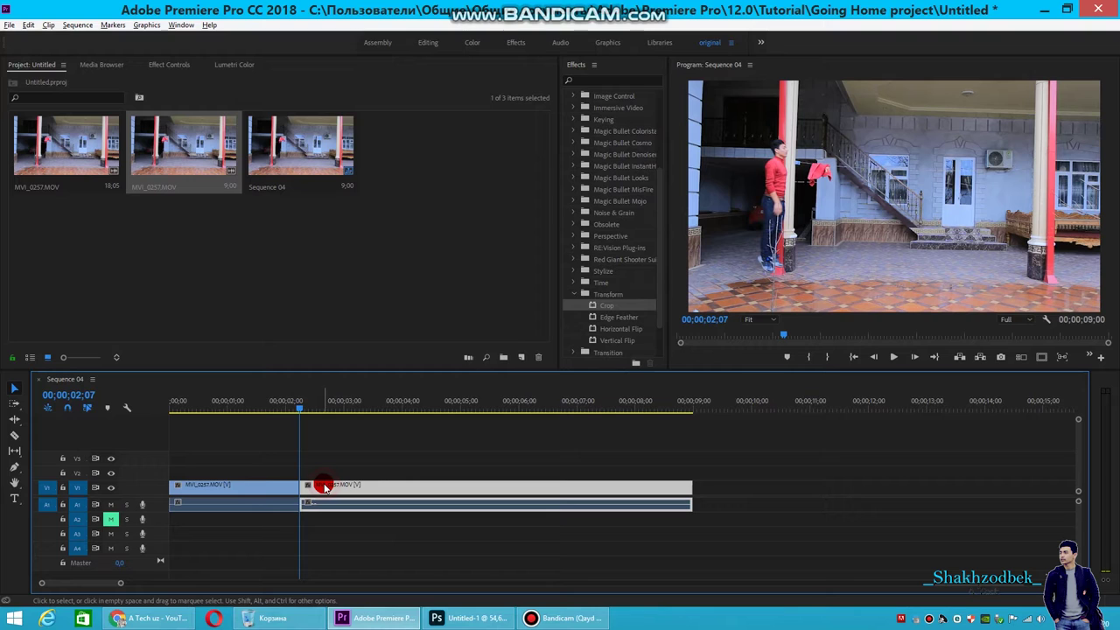
{"action": "left_click_drag", "start_coordinate": [326, 483], "coordinate": [326, 481]}
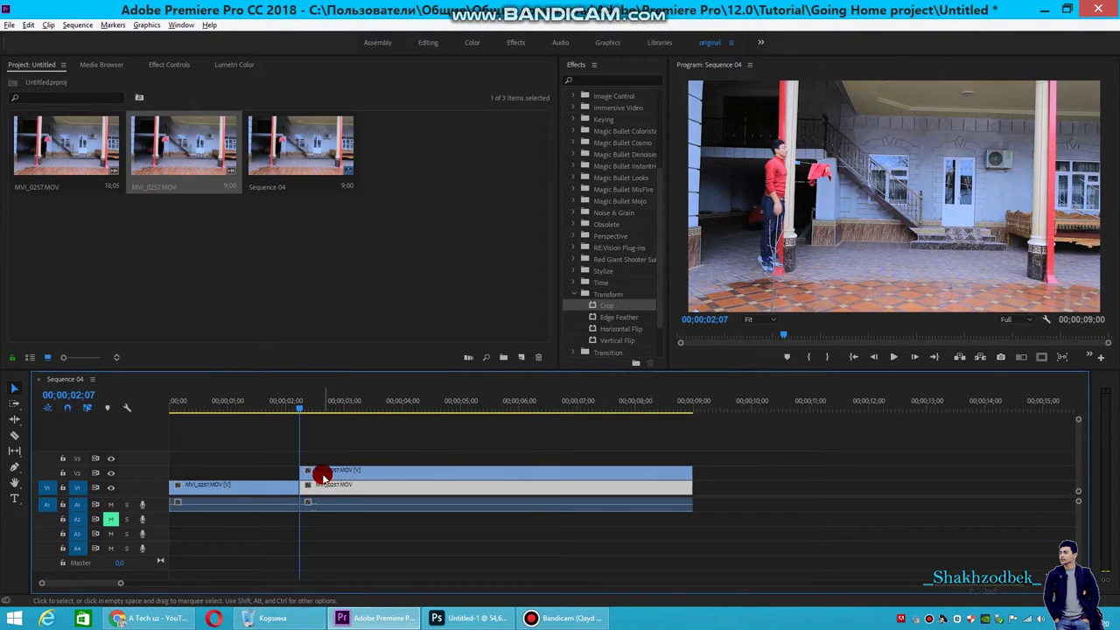
{"action": "right_click", "coordinate": [324, 475]}
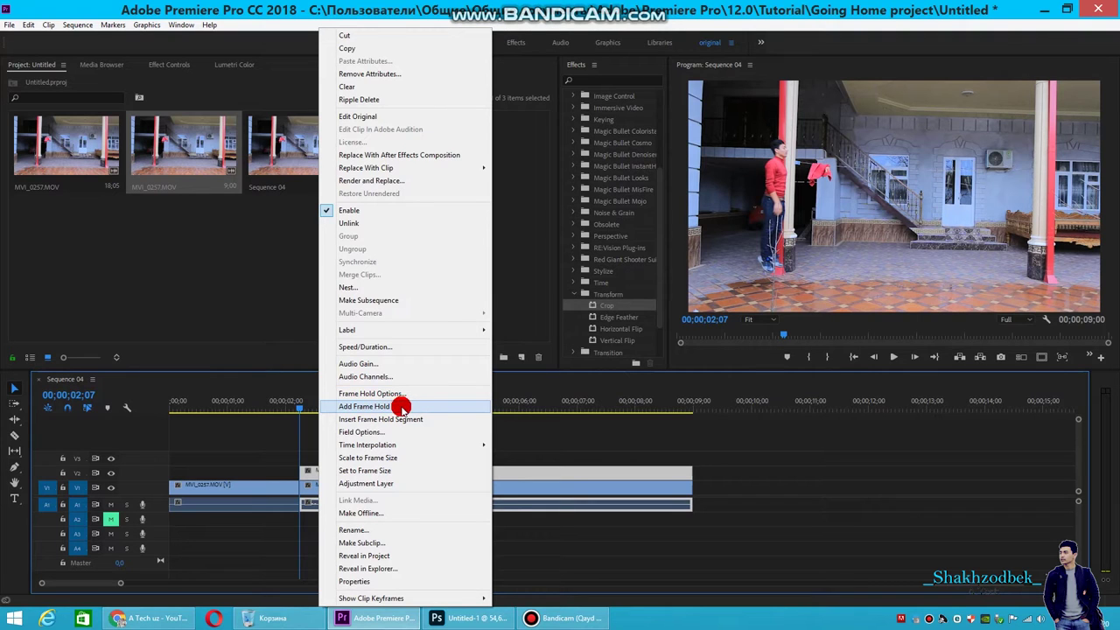
{"action": "left_click", "coordinate": [398, 406]}
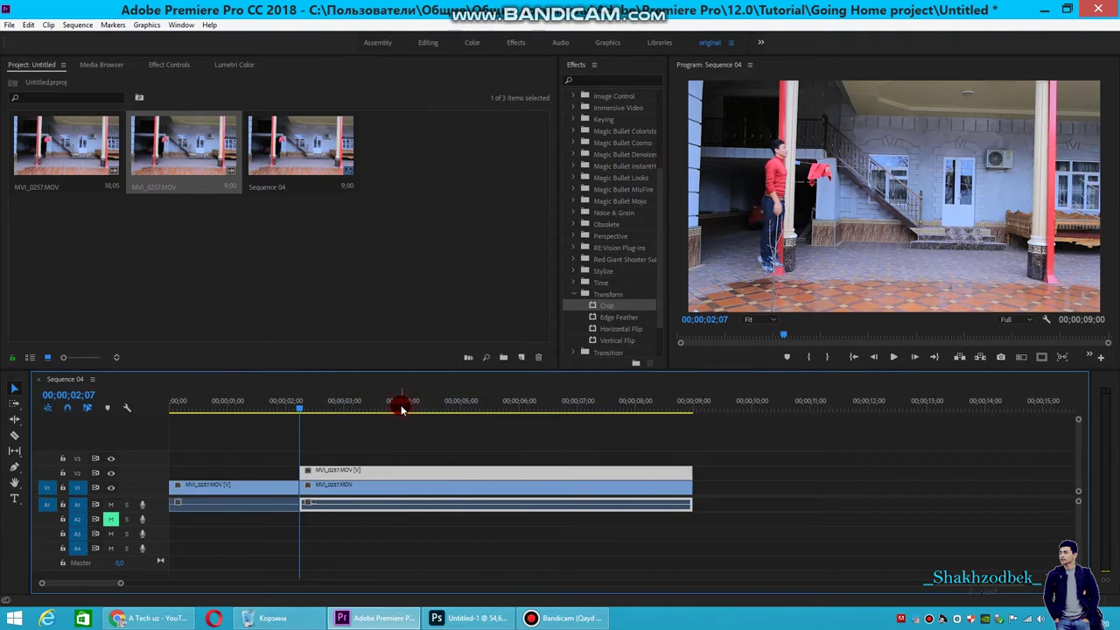
Move the frozen V2 clip to the start of the sequence
{"action": "mouse_move", "coordinate": [301, 409]}
{"action": "left_mouse_down"}
{"action": "mouse_move", "coordinate": [512, 473]}
{"action": "mouse_move", "coordinate": [615, 486]}
{"action": "mouse_move", "coordinate": [218, 473]}
{"action": "left_mouse_up"}
{"action": "left_click", "coordinate": [340, 474]}
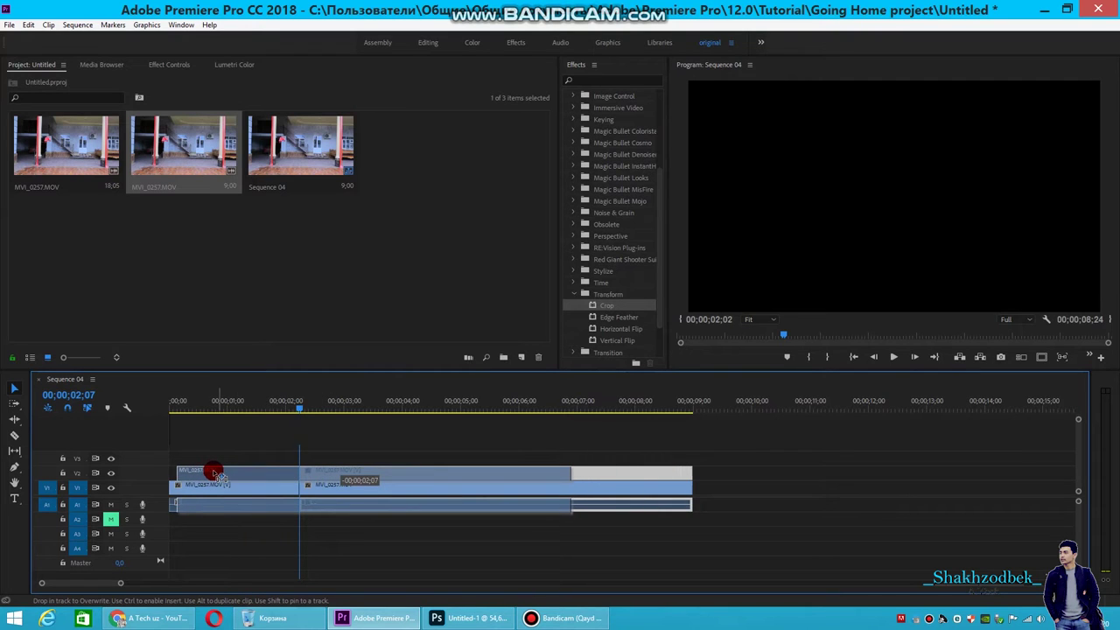
{"action": "left_click_drag", "start_coordinate": [216, 473], "coordinate": [215, 456]}
Razor the frozen V2 clip at 00;00;02;07 and clear the piece after the cut
{"action": "key", "text": "c"}
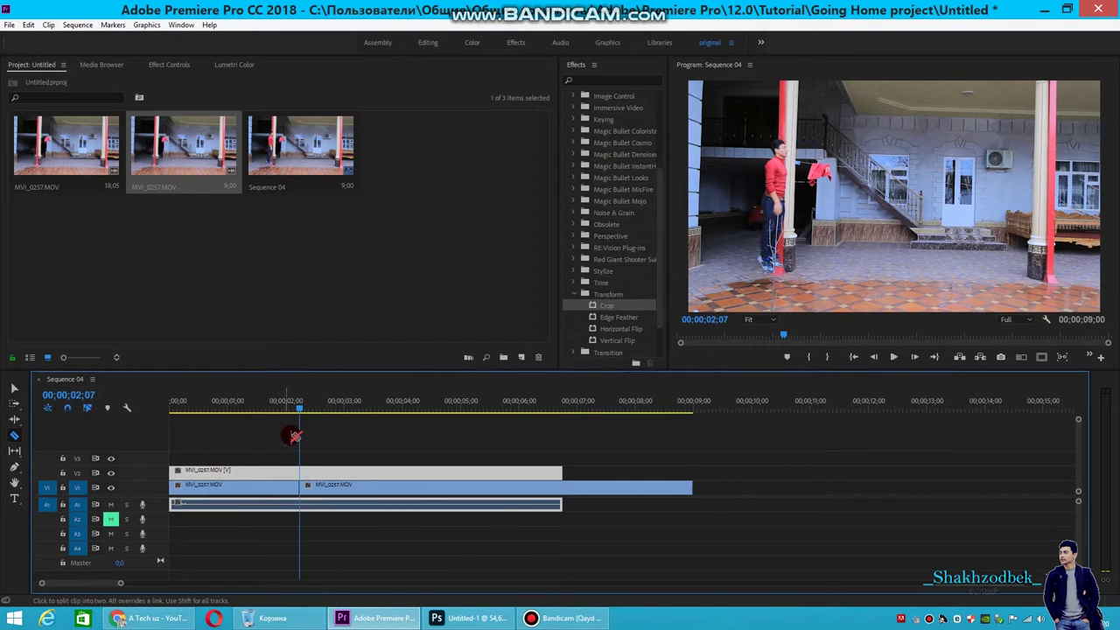
{"action": "left_click", "coordinate": [298, 469]}
{"action": "key", "text": "v"}
{"action": "right_click", "coordinate": [338, 472]}
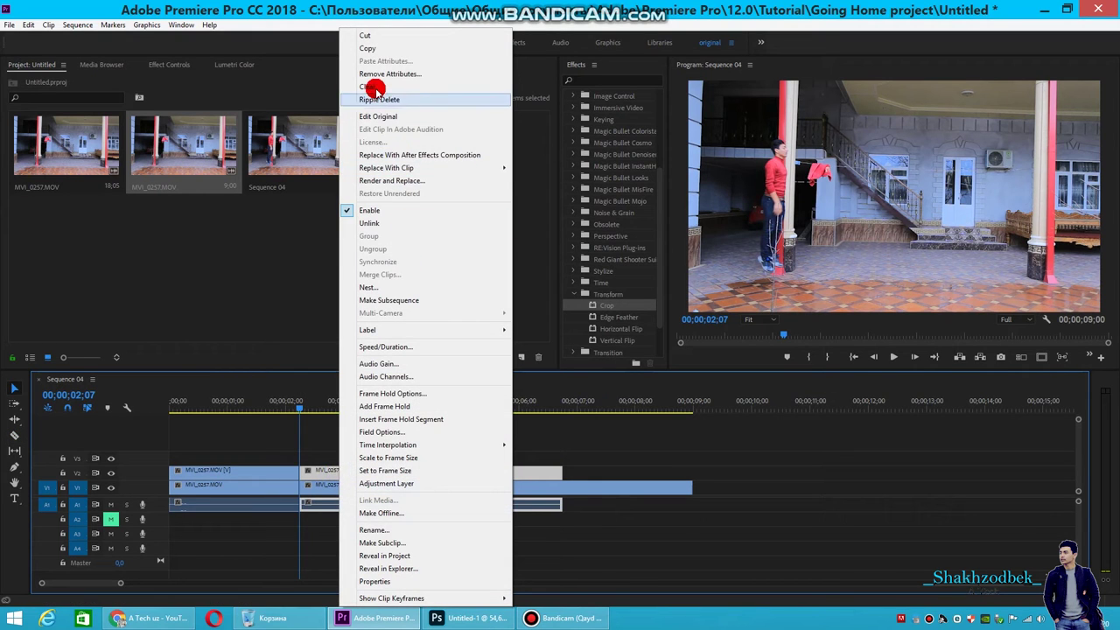
{"action": "left_click", "coordinate": [371, 87]}
{"action": "left_click", "coordinate": [271, 401]}
Select the frozen V2 clip at the sequence start and show its Effect Controls
{"action": "left_click_drag", "start_coordinate": [271, 401], "coordinate": [266, 403]}
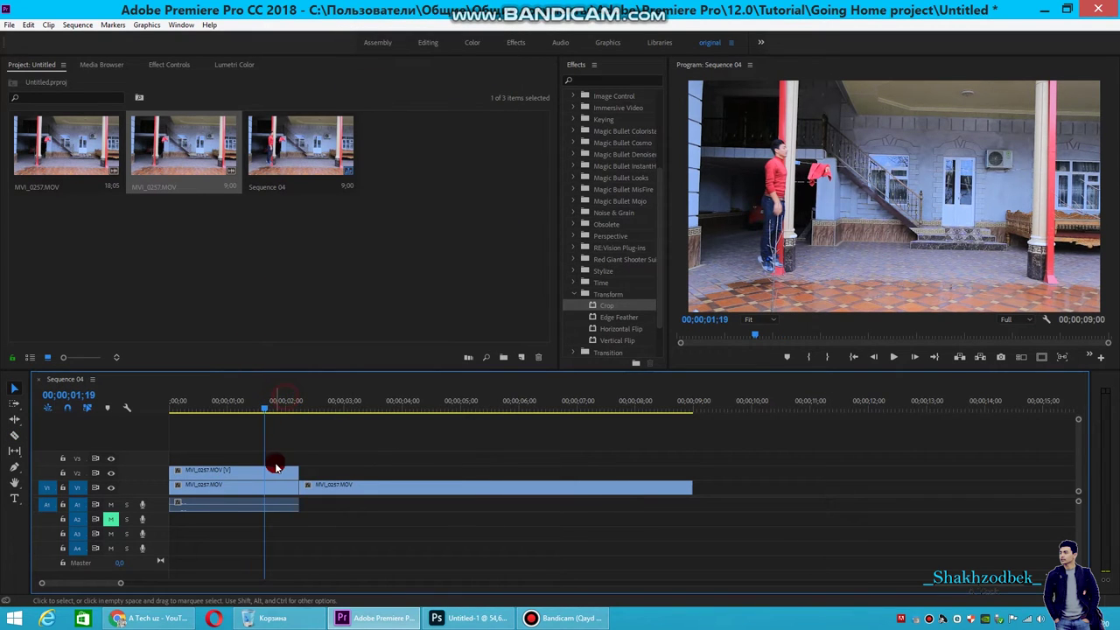
{"action": "left_click", "coordinate": [272, 469]}
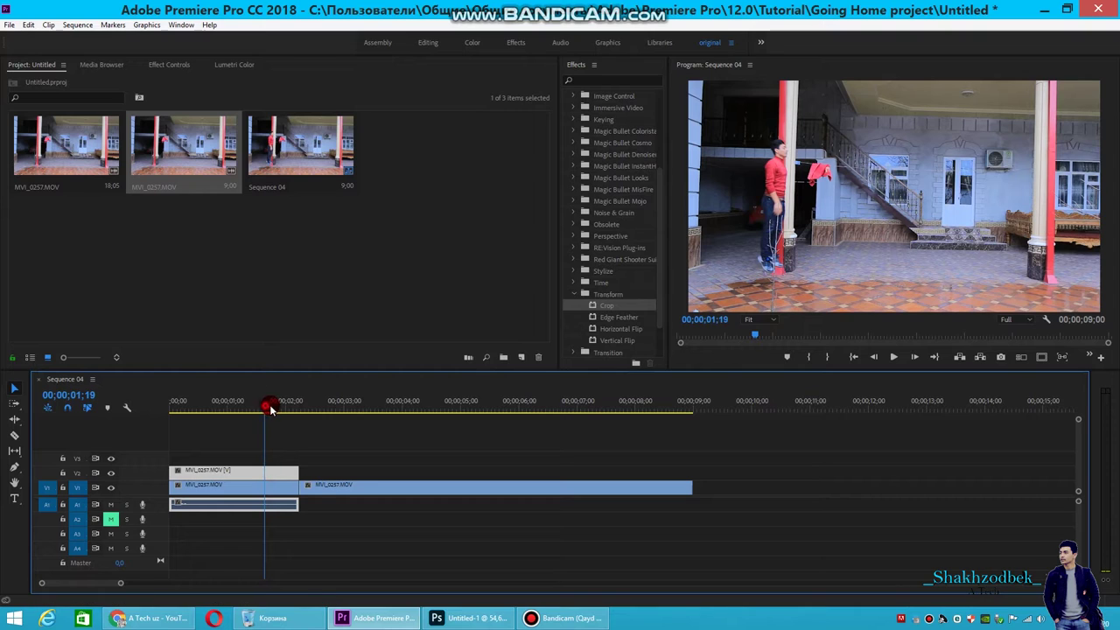
{"action": "key", "text": "Home"}
{"action": "left_click", "coordinate": [174, 65]}
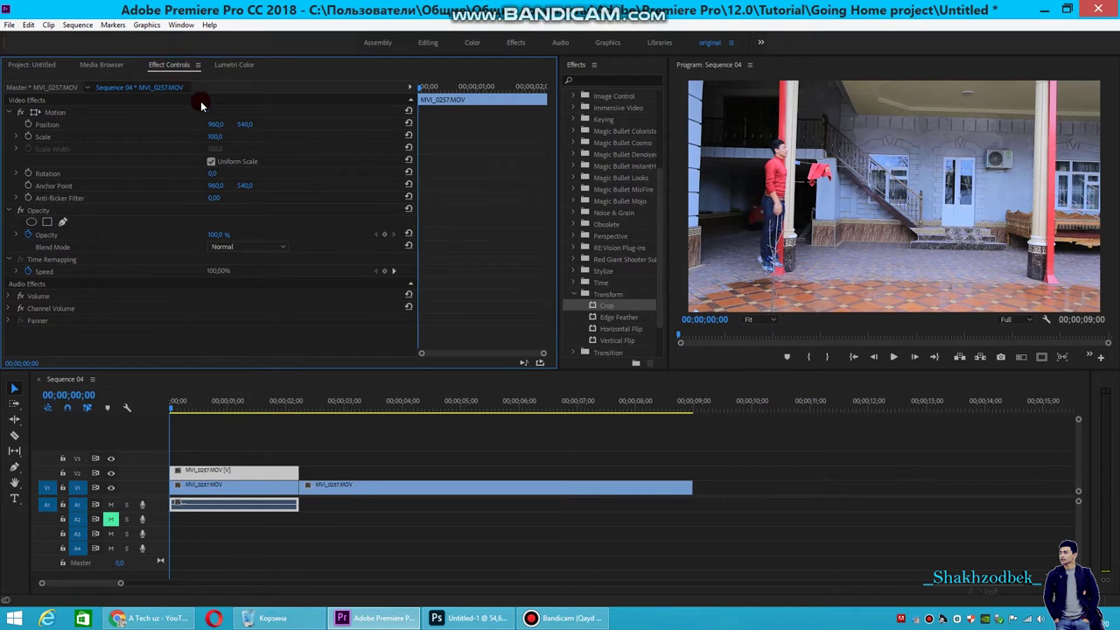
Start a free-draw Opacity mask and zoom the Program Monitor to 200% on the man's face
{"action": "left_click", "coordinate": [43, 211]}
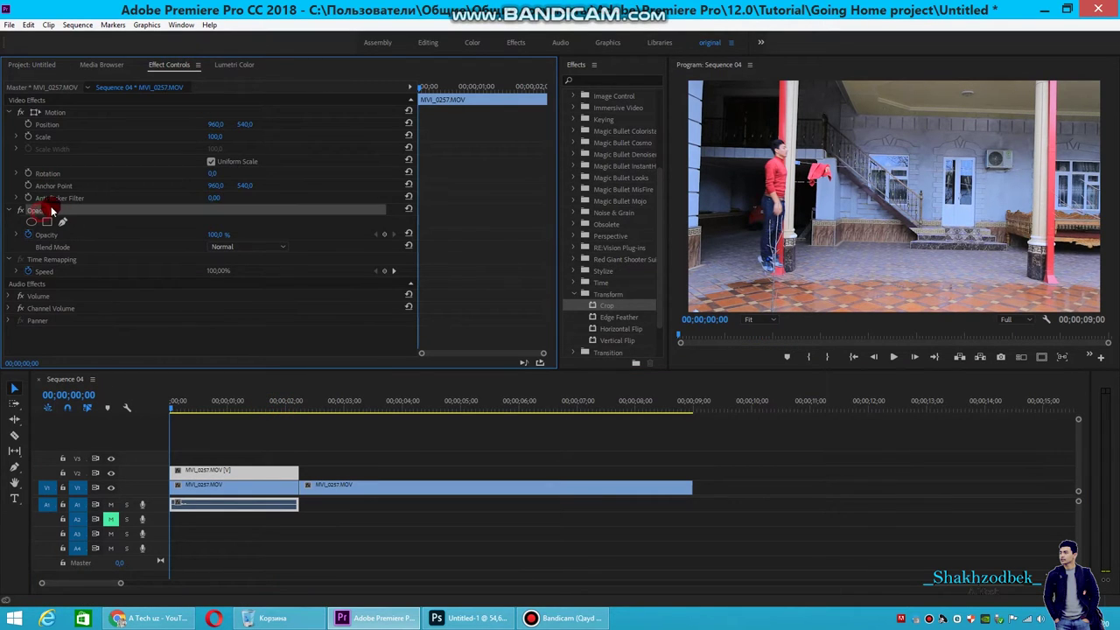
{"action": "left_click", "coordinate": [67, 221]}
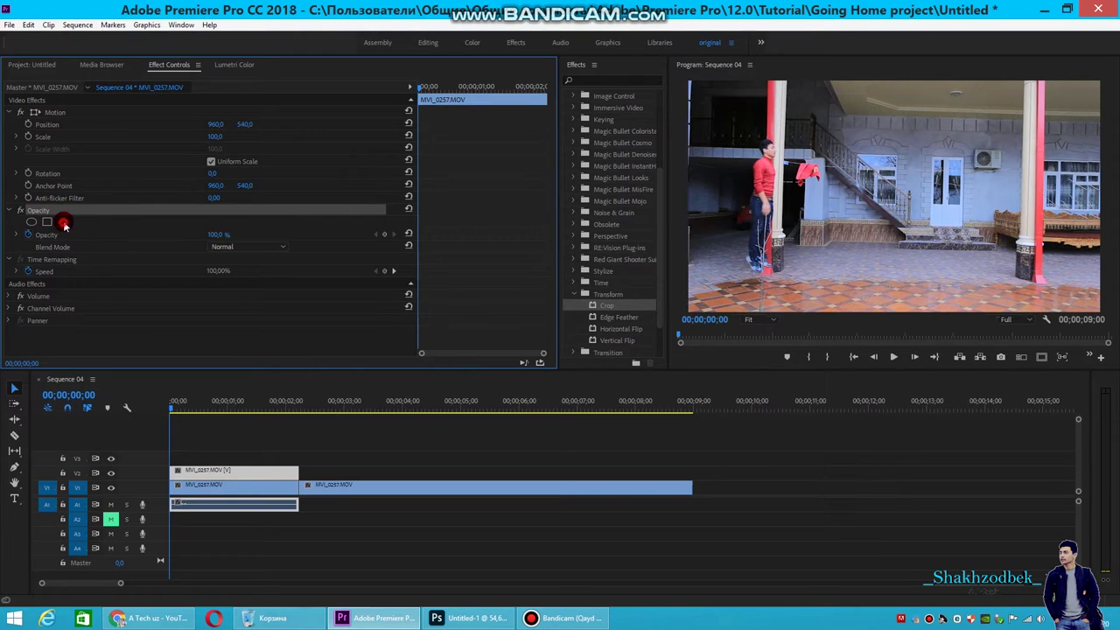
{"action": "left_click", "coordinate": [778, 320]}
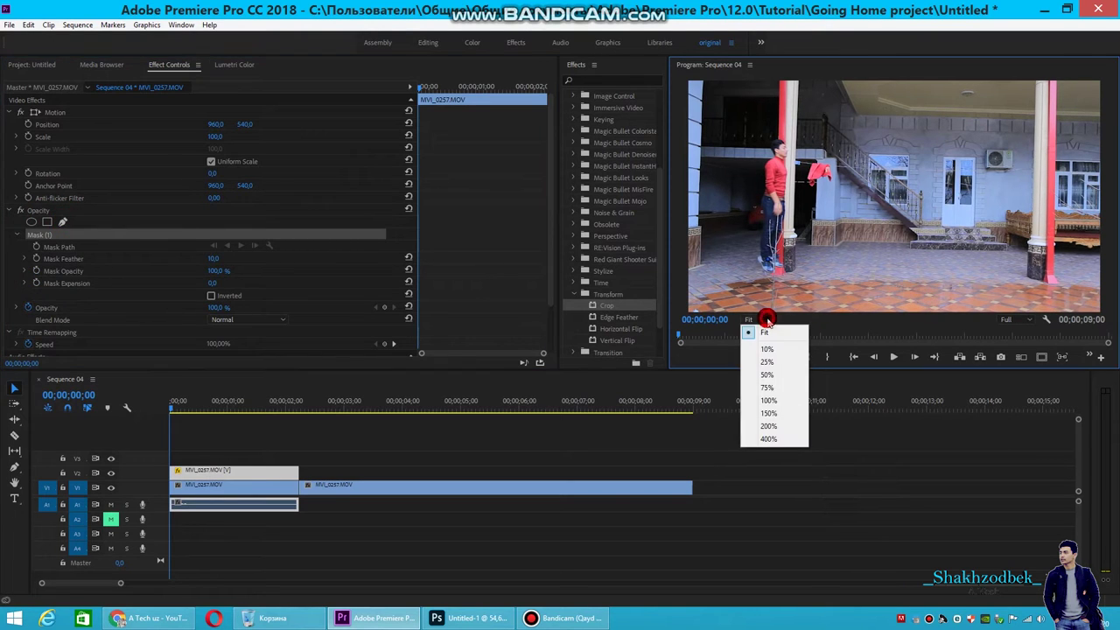
{"action": "left_click", "coordinate": [773, 426]}
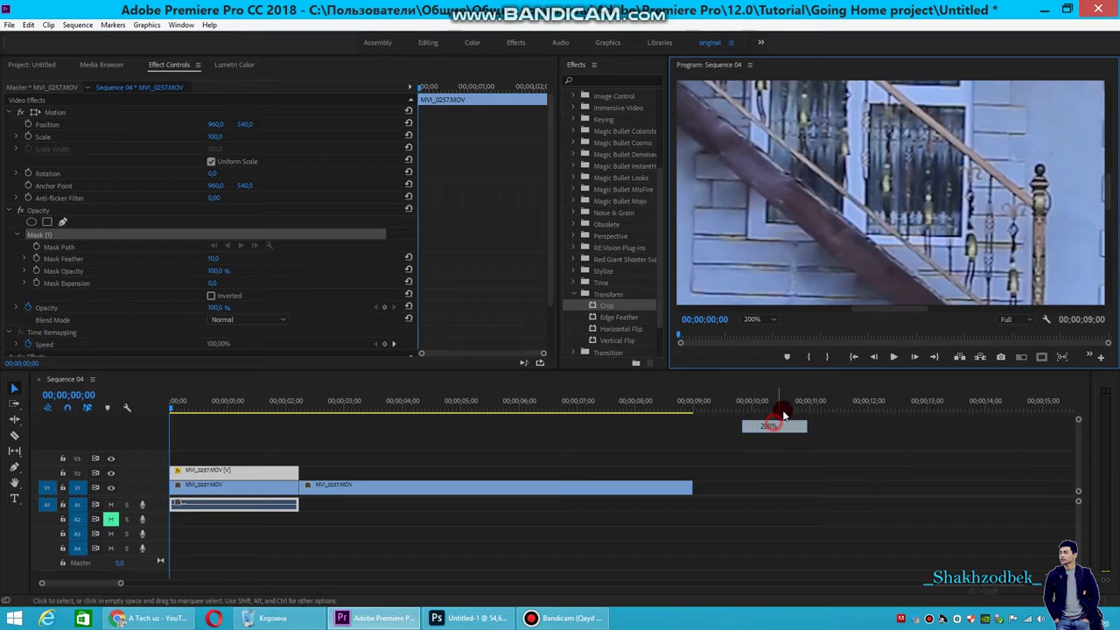
{"action": "left_click_drag", "start_coordinate": [886, 309], "coordinate": [779, 312]}
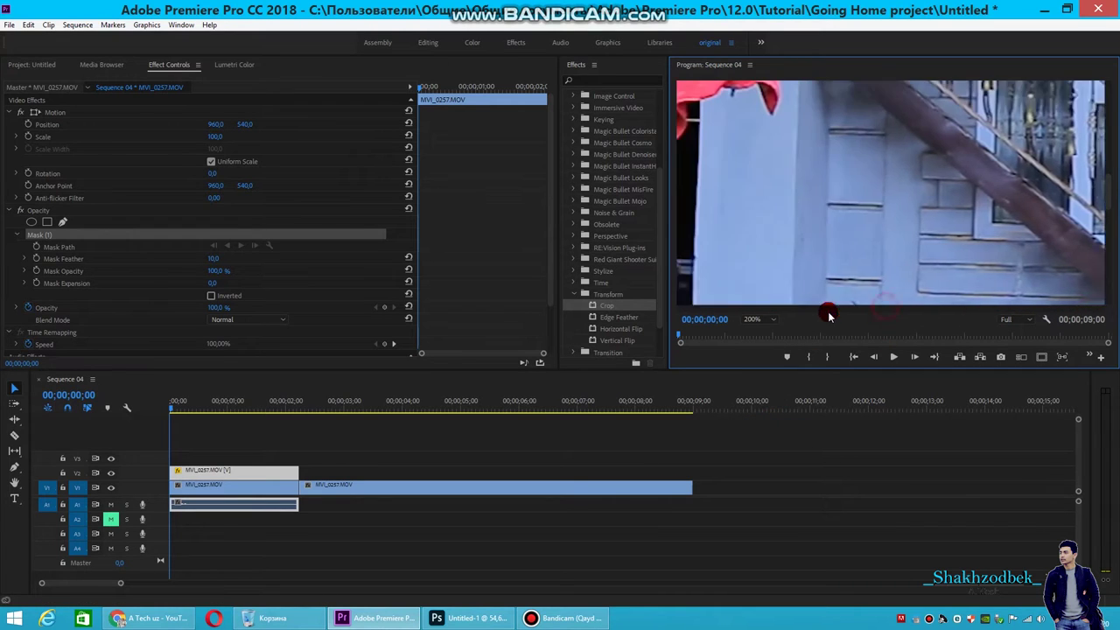
{"action": "left_click_drag", "start_coordinate": [1096, 202], "coordinate": [918, 138]}
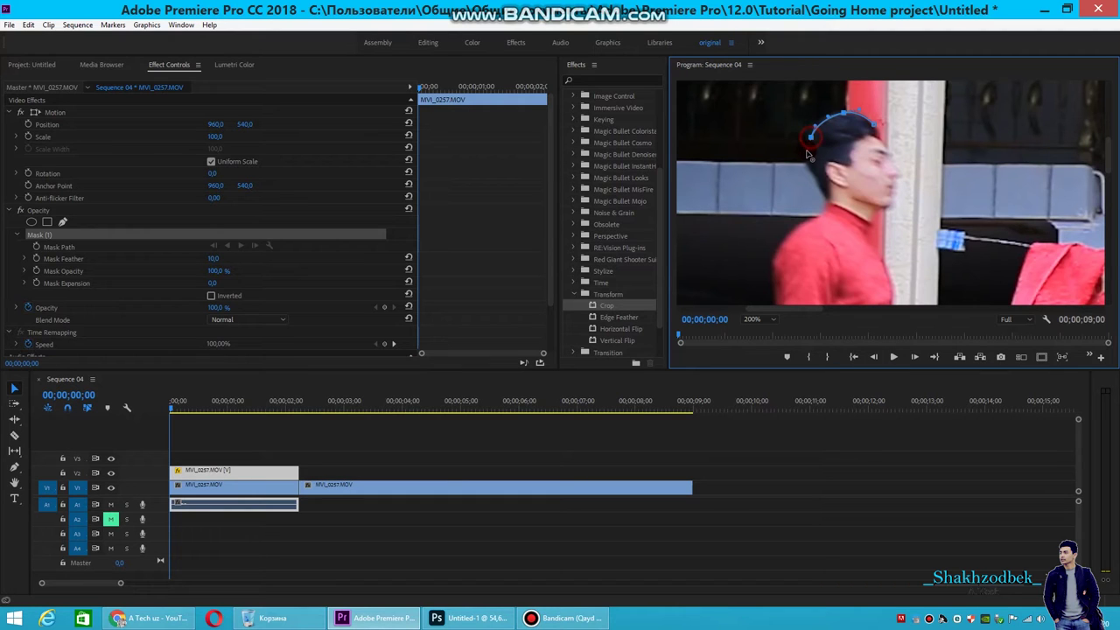
Add a curved point to the head mask, set the monitor back to Fit, and play
{"action": "scroll", "coordinate": [816, 188], "scroll_direction": "down", "scroll_amount": 8}
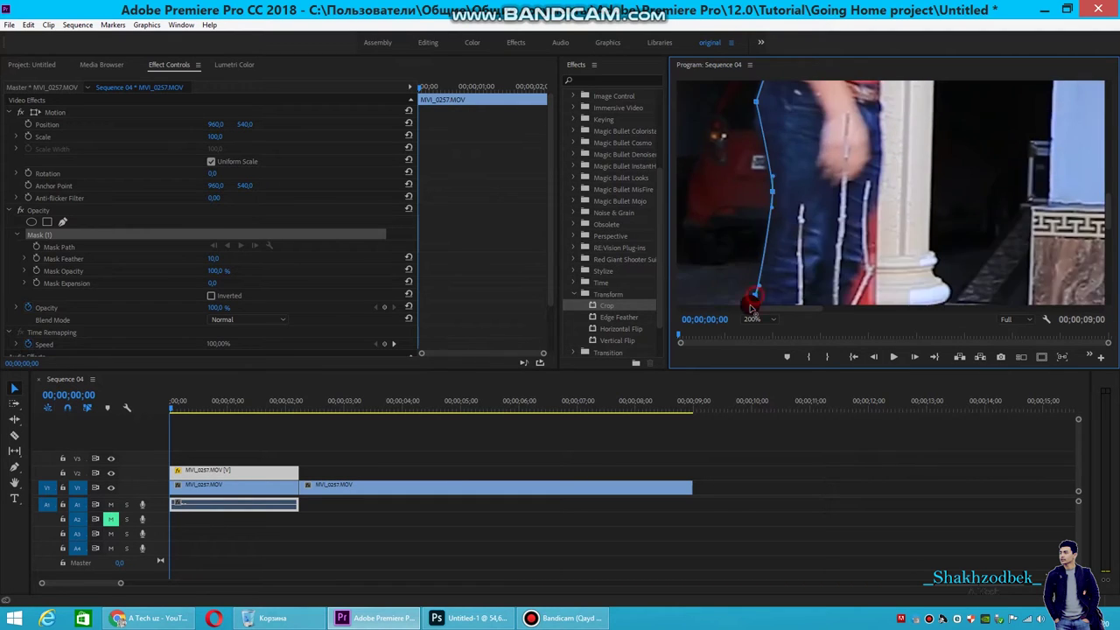
{"action": "scroll", "coordinate": [893, 105], "scroll_direction": "up", "scroll_amount": 3}
{"action": "scroll", "coordinate": [880, 187], "scroll_direction": "up", "scroll_amount": 3}
{"action": "scroll", "coordinate": [875, 161], "scroll_direction": "up", "scroll_amount": 2}
{"action": "left_click_drag", "start_coordinate": [871, 150], "coordinate": [892, 162]}
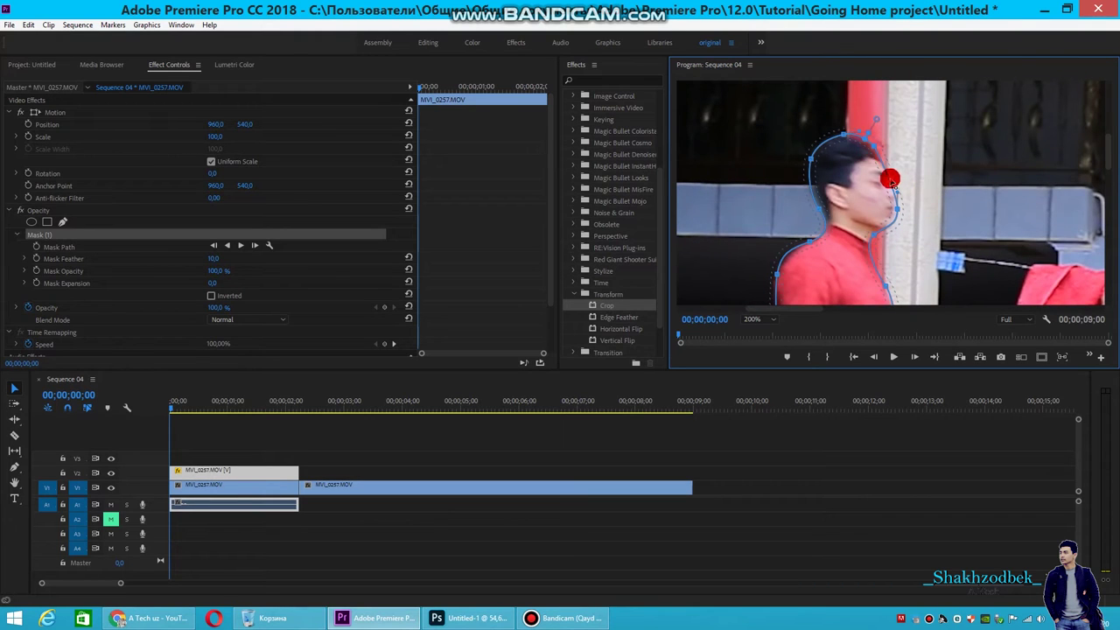
{"action": "left_click", "coordinate": [774, 330]}
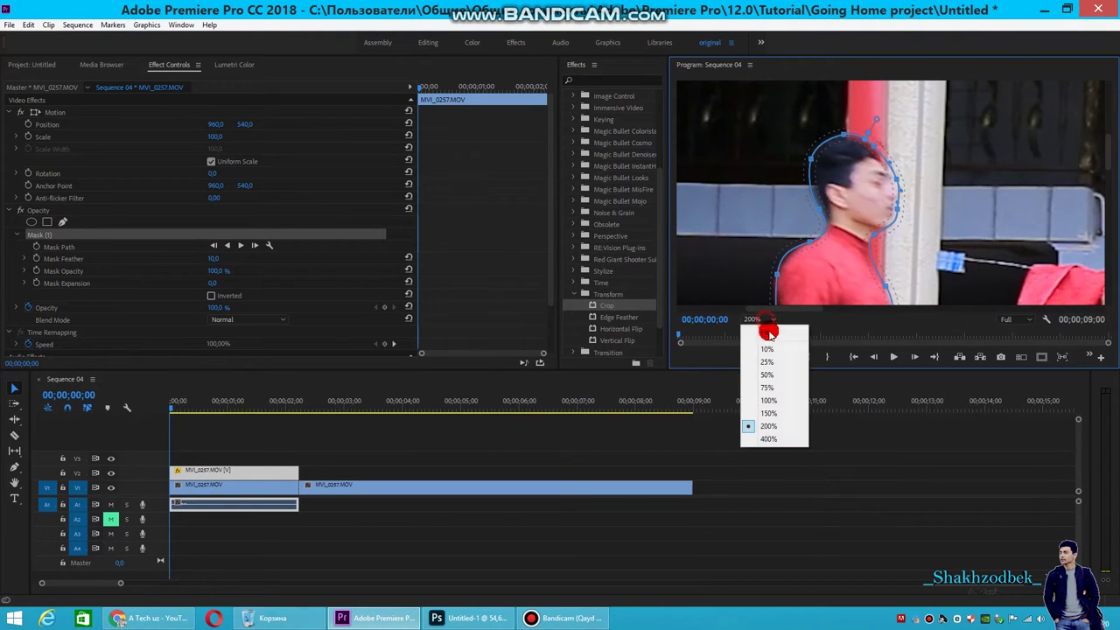
{"action": "left_click", "coordinate": [770, 329]}
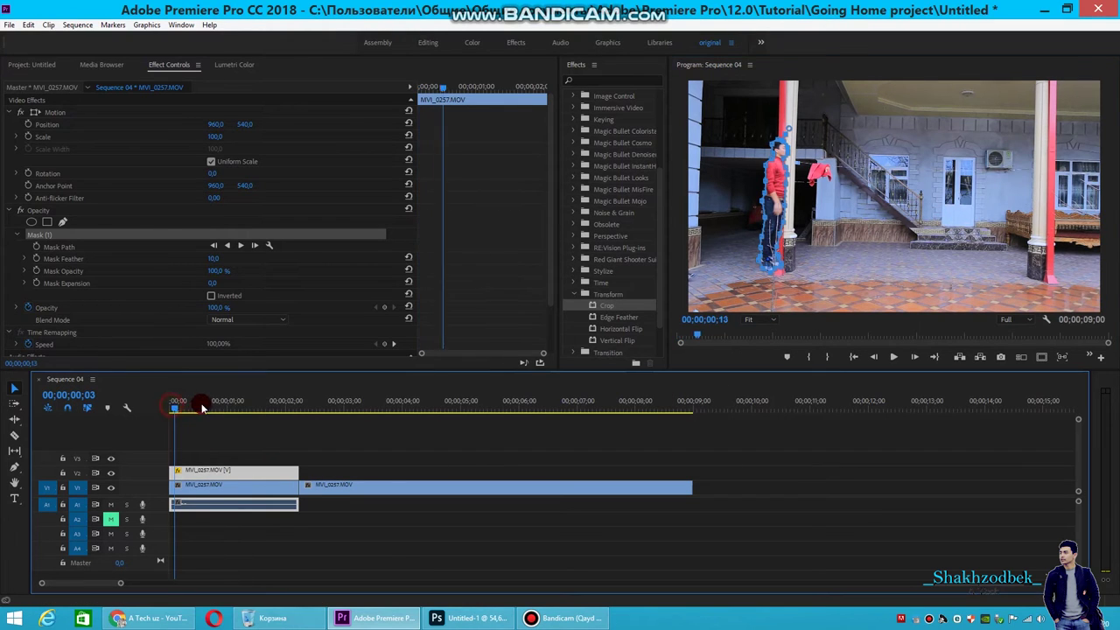
{"action": "left_click", "coordinate": [894, 357]}
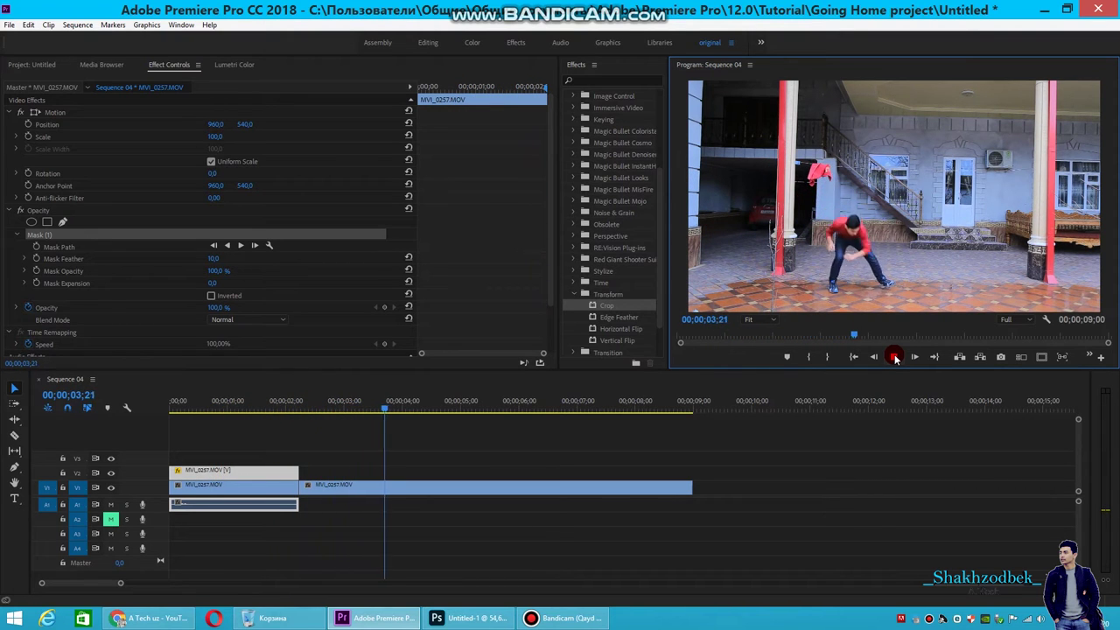
Stop at the crouching pose and cut the V1 clip at 00;00;04;01
{"action": "left_click", "coordinate": [895, 359]}
{"action": "left_click_drag", "start_coordinate": [420, 407], "coordinate": [403, 408]}
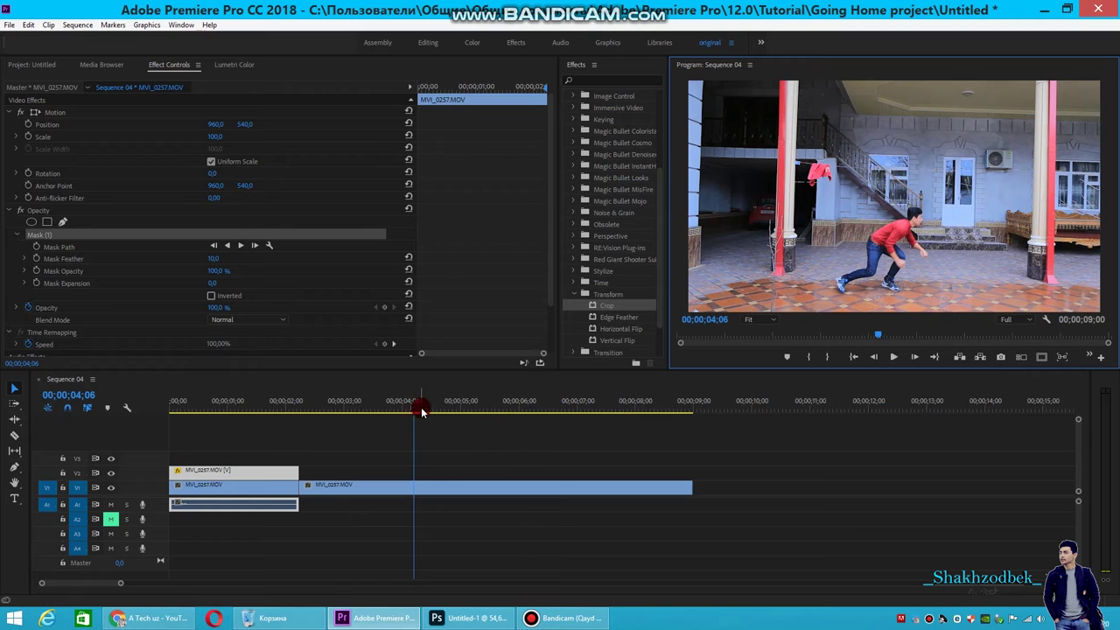
{"action": "left_click", "coordinate": [408, 479]}
{"action": "key", "text": "c"}
{"action": "left_click", "coordinate": [404, 487]}
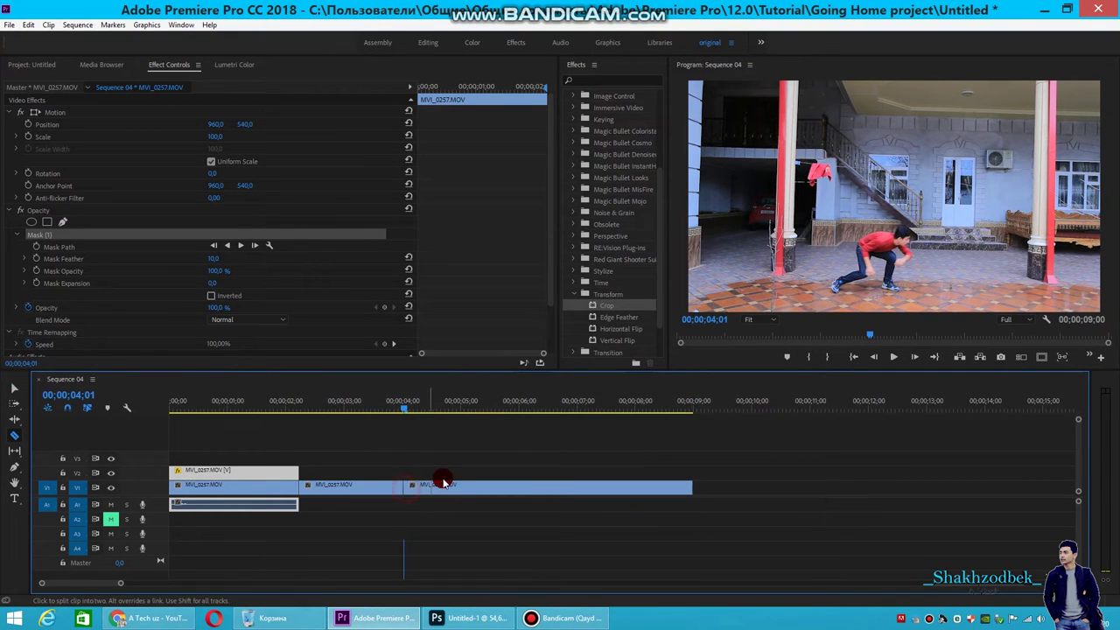
{"action": "key", "text": "v"}
{"action": "left_click", "coordinate": [430, 487]}
Duplicate the later piece onto V2, add a frame hold, and move it to V3 at the start
{"action": "left_click_drag", "start_coordinate": [429, 486], "coordinate": [433, 473]}
{"action": "right_click", "coordinate": [433, 472]}
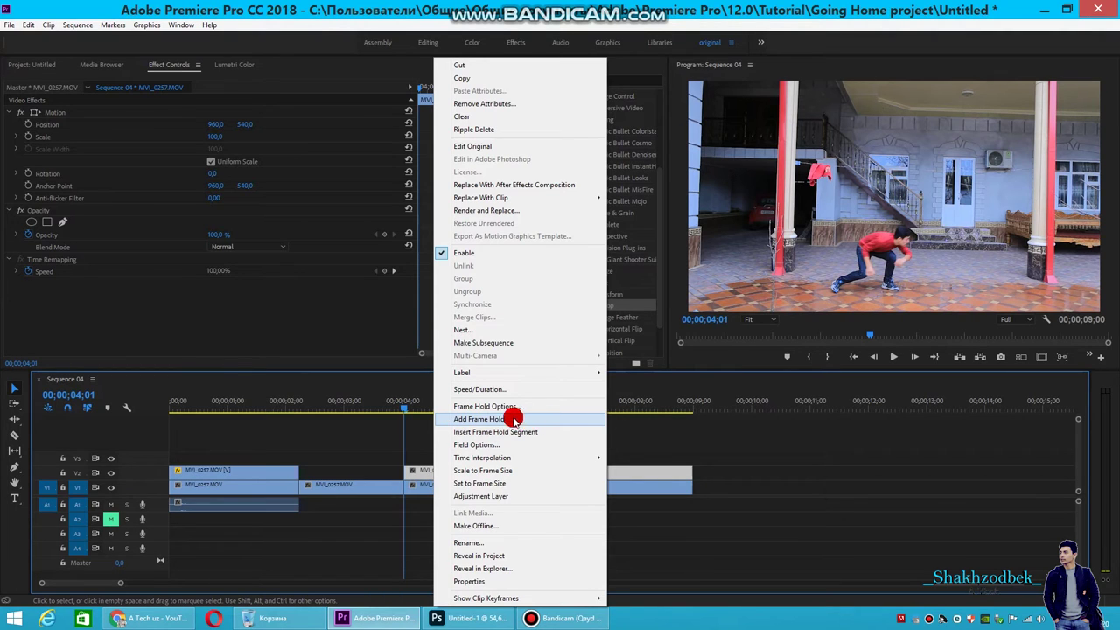
{"action": "left_click", "coordinate": [512, 420]}
{"action": "left_click_drag", "start_coordinate": [395, 401], "coordinate": [416, 405]}
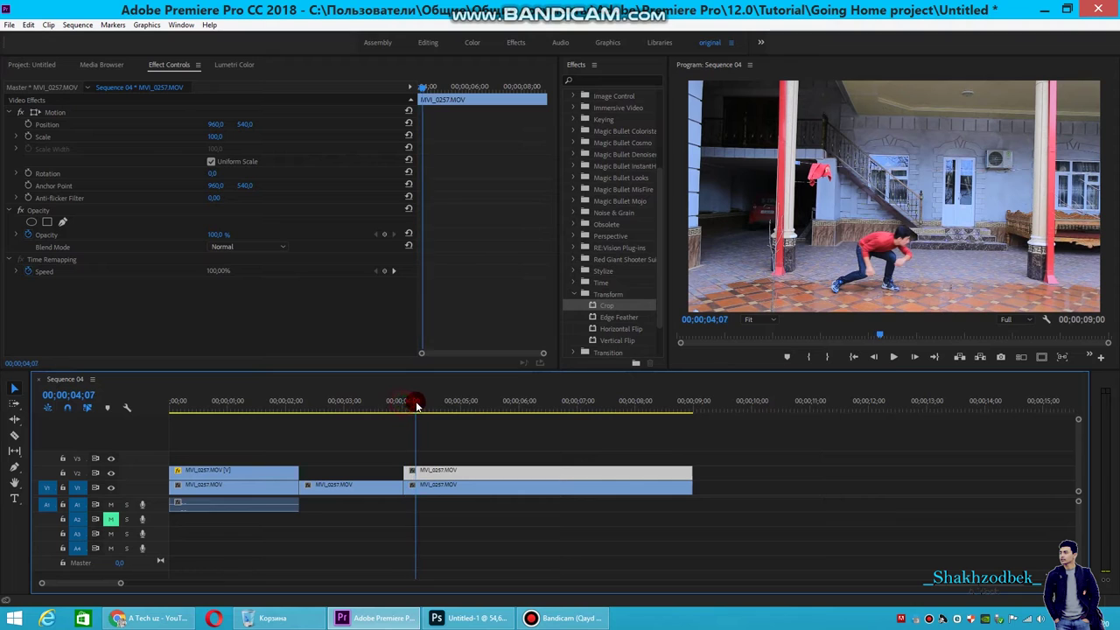
{"action": "left_click_drag", "start_coordinate": [417, 405], "coordinate": [413, 402]}
{"action": "left_click", "coordinate": [444, 468]}
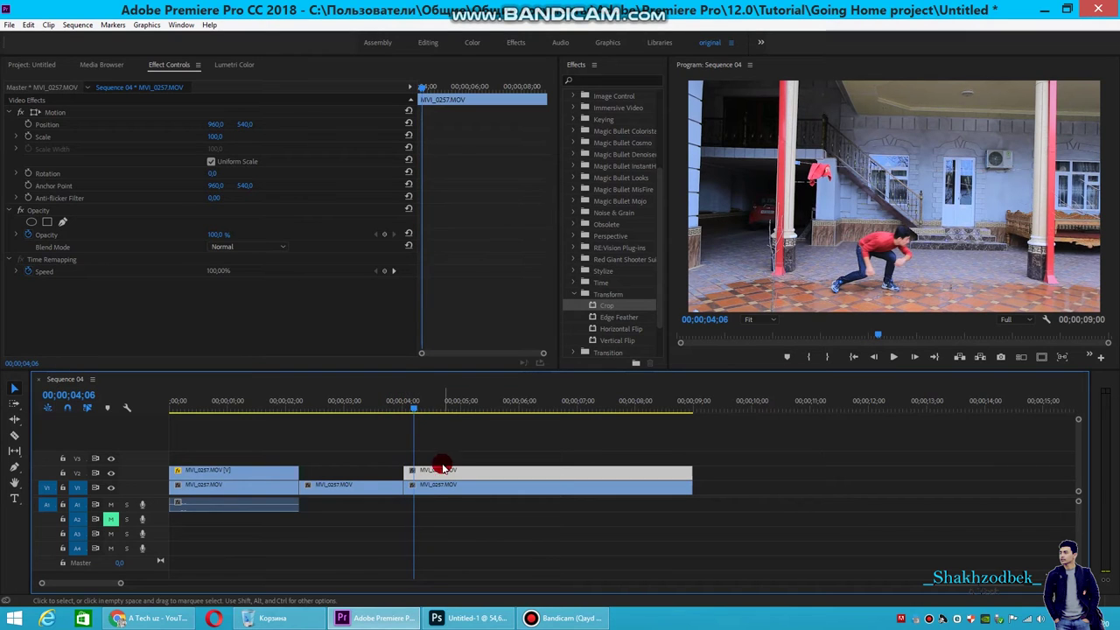
{"action": "left_click_drag", "start_coordinate": [444, 468], "coordinate": [214, 455]}
{"action": "left_click_drag", "start_coordinate": [412, 401], "coordinate": [391, 403]}
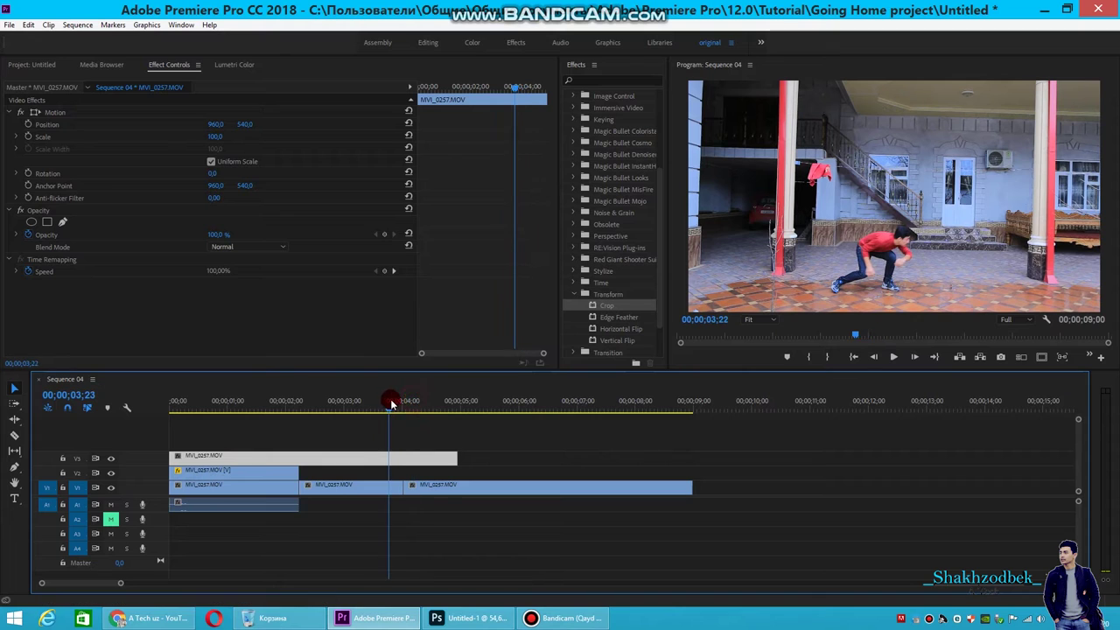
Razor the frozen V3 clip at 00;00;03;24, clear the remainder, and select the remaining clip
{"action": "key", "text": "c"}
{"action": "left_click", "coordinate": [405, 464]}
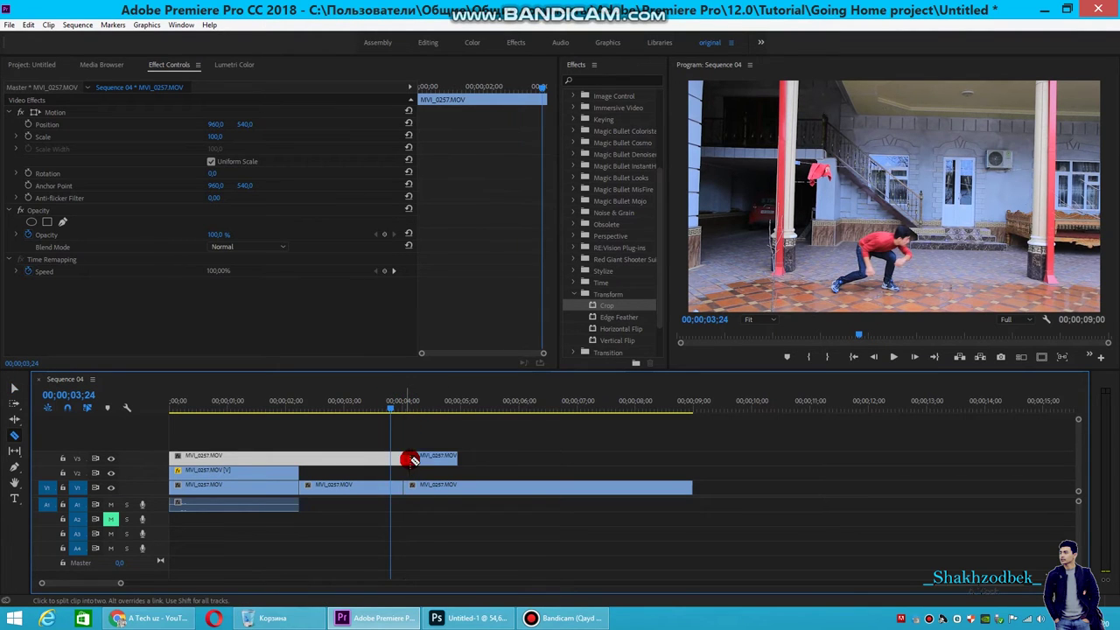
{"action": "key", "text": "v"}
{"action": "right_click", "coordinate": [427, 458]}
{"action": "left_click", "coordinate": [470, 116]}
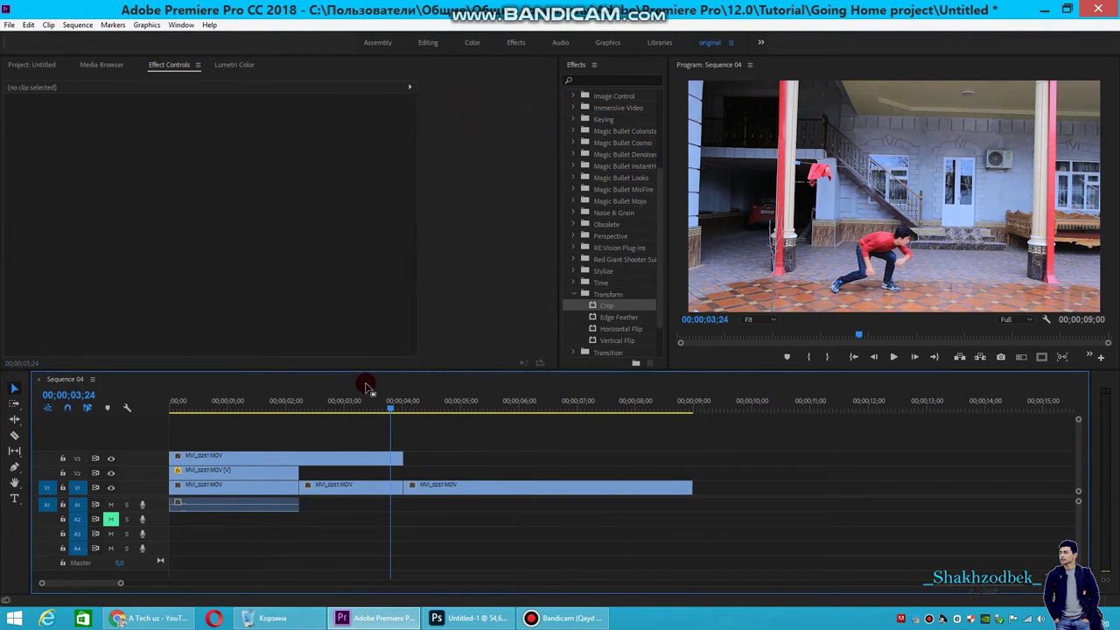
{"action": "left_click_drag", "start_coordinate": [397, 403], "coordinate": [172, 407]}
{"action": "left_click", "coordinate": [357, 462]}
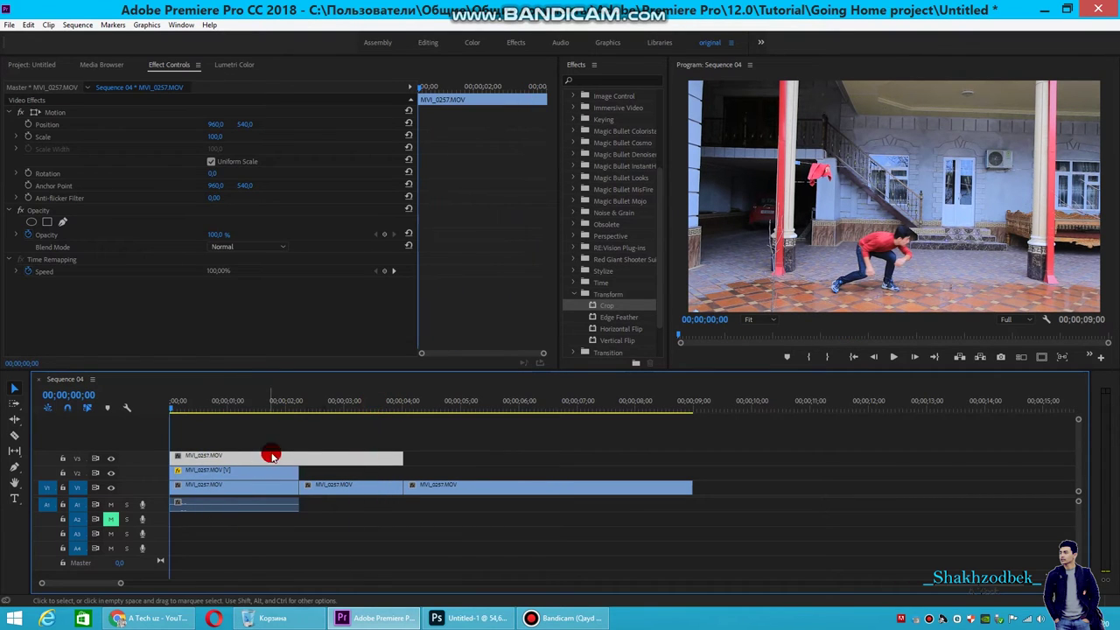
{"action": "left_click", "coordinate": [29, 234]}
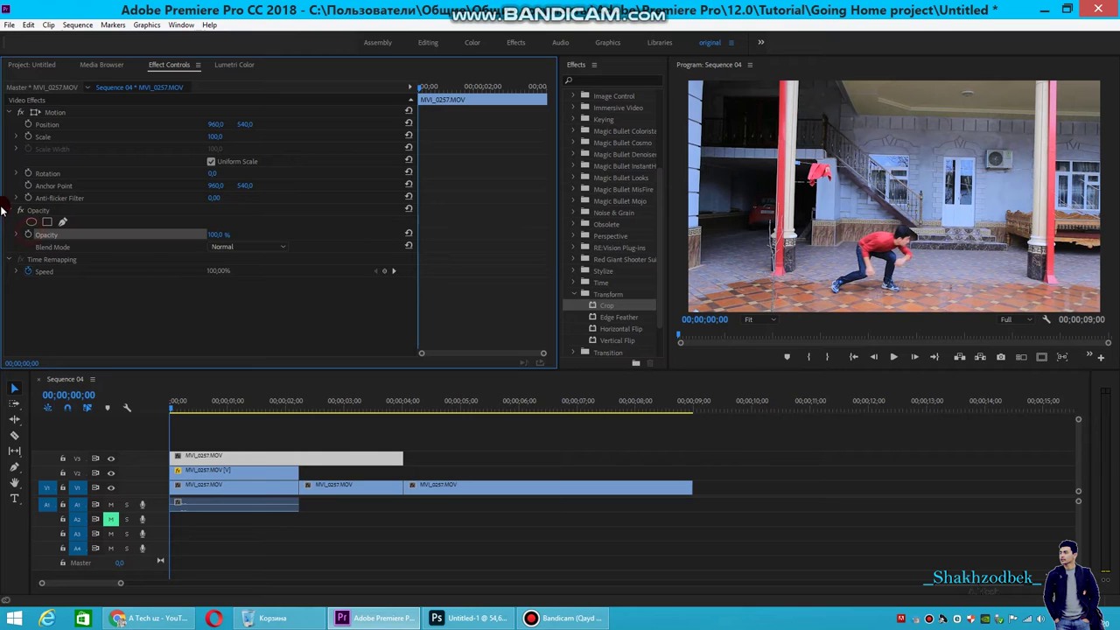
At 100% monitor zoom, draw a closed Opacity pen mask around the crouching man
{"action": "left_click", "coordinate": [38, 211]}
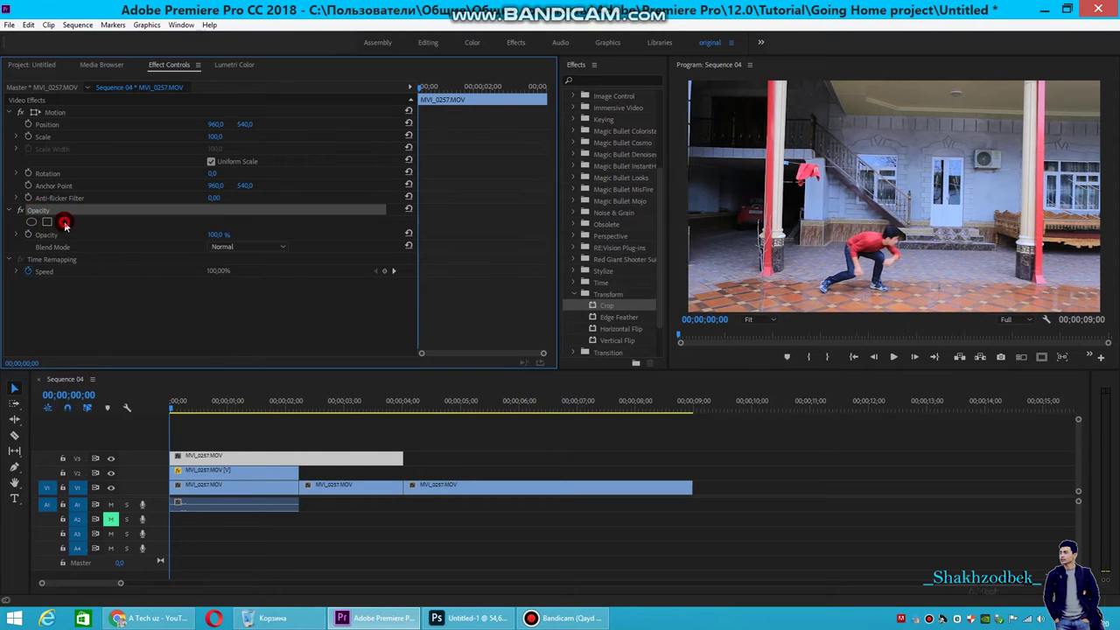
{"action": "left_click", "coordinate": [64, 223]}
{"action": "left_click", "coordinate": [759, 319]}
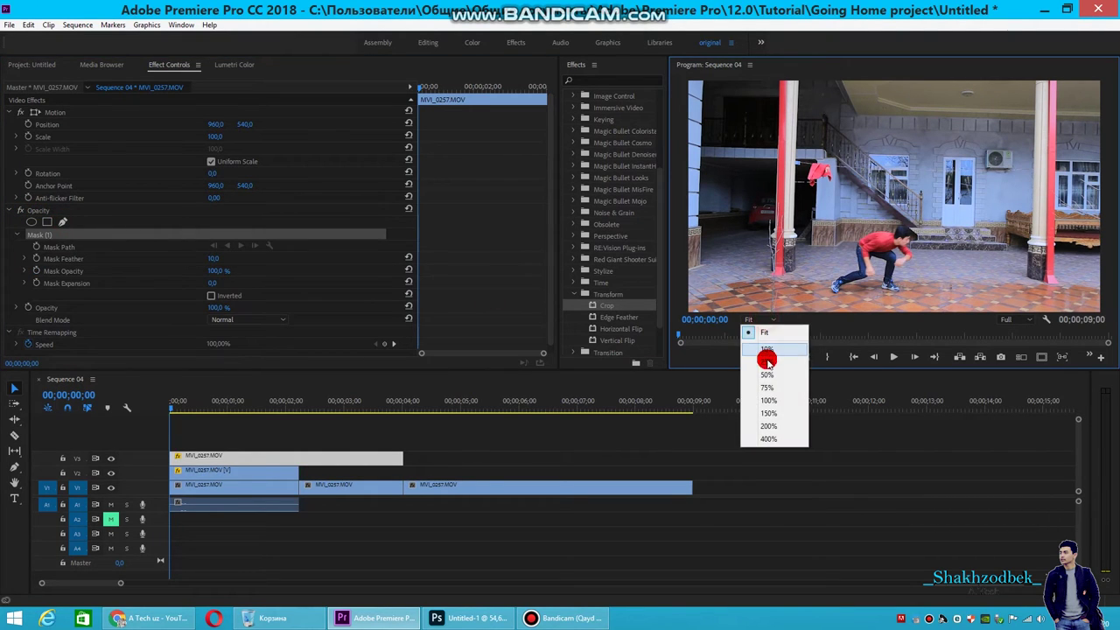
{"action": "left_click", "coordinate": [768, 399]}
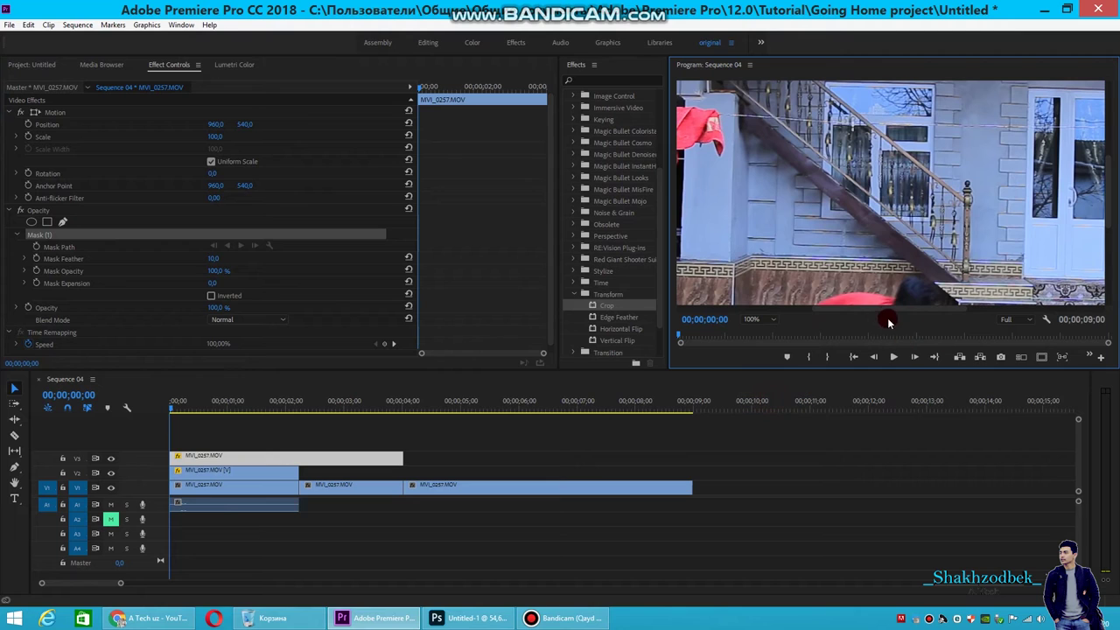
{"action": "left_click_drag", "start_coordinate": [1109, 204], "coordinate": [1109, 242]}
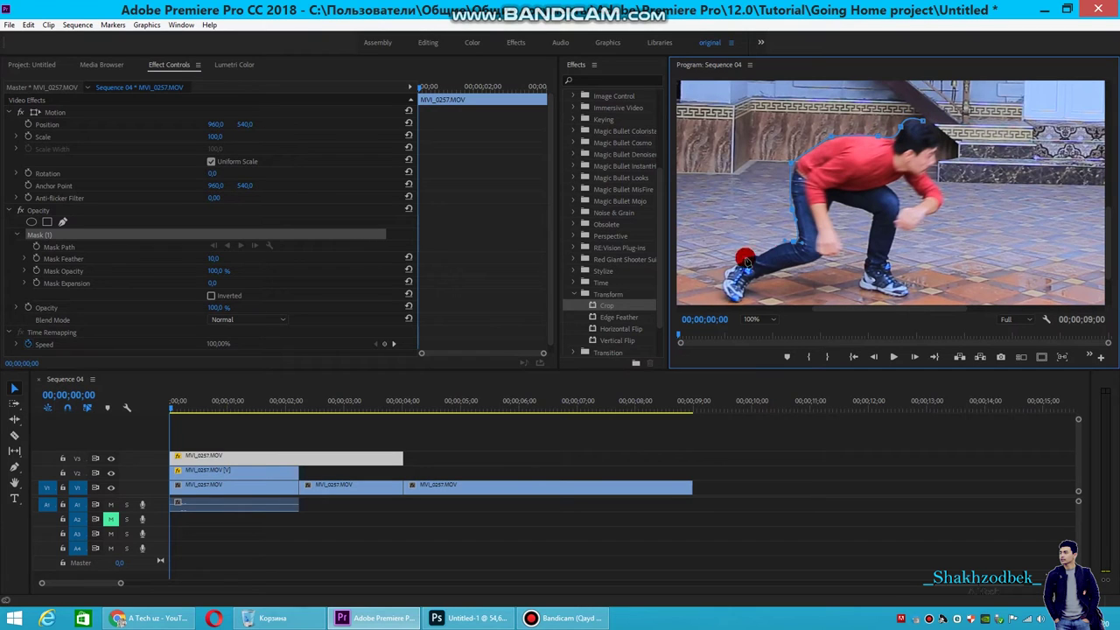
{"action": "left_click", "coordinate": [892, 251]}
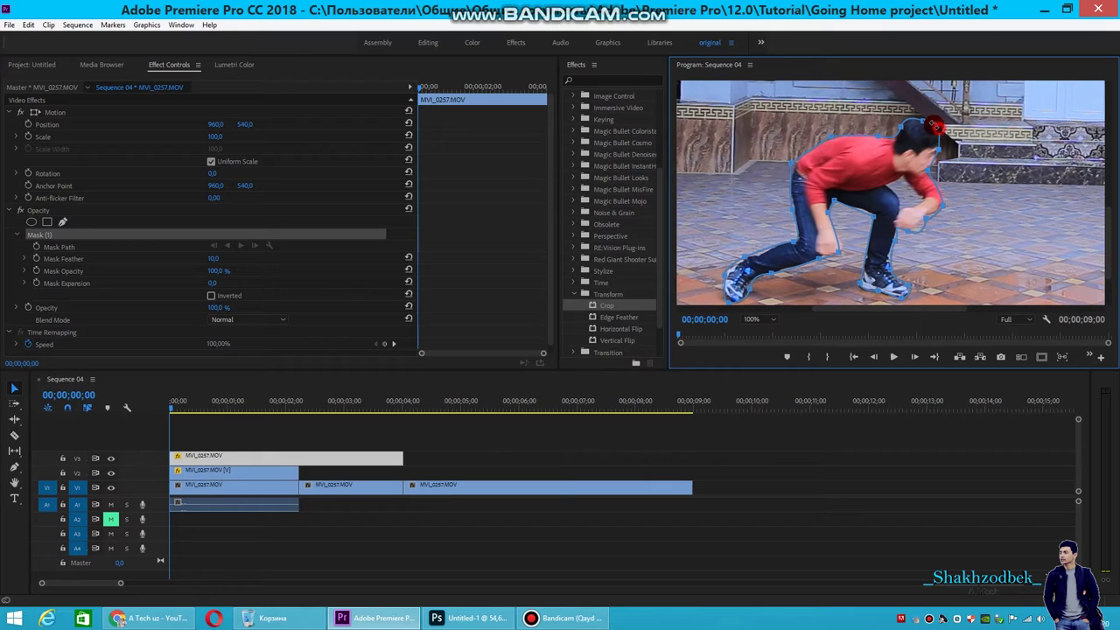
{"action": "left_click", "coordinate": [934, 127]}
Set the monitor back to Fit, deselect the clips, and play the sequence
{"action": "left_click", "coordinate": [761, 318]}
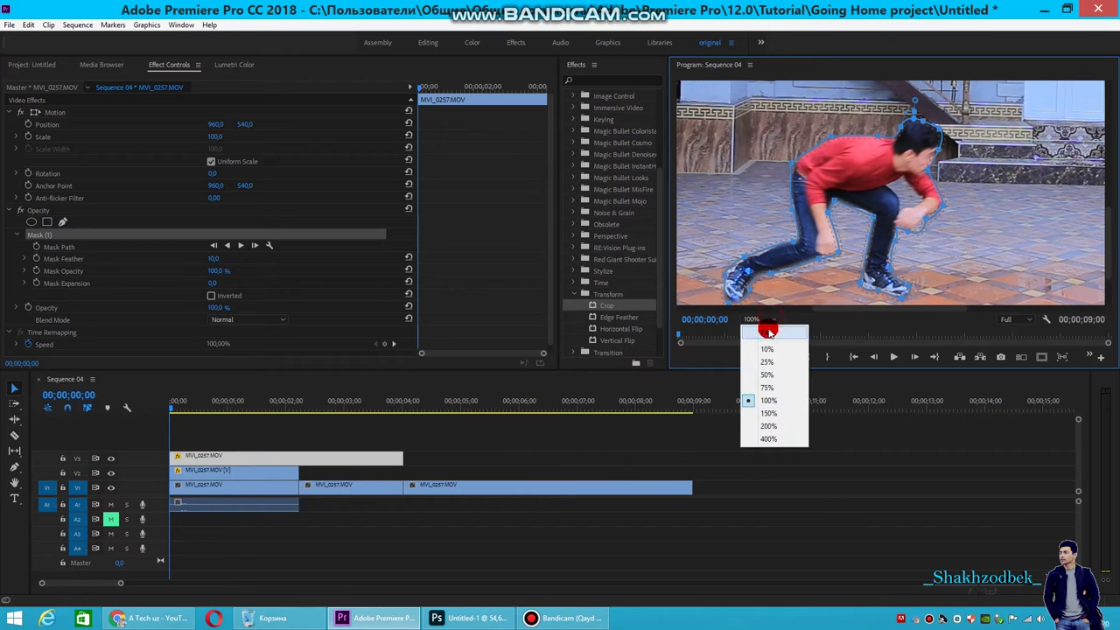
{"action": "left_click", "coordinate": [759, 320]}
{"action": "left_click", "coordinate": [356, 537]}
{"action": "left_click", "coordinate": [891, 358]}
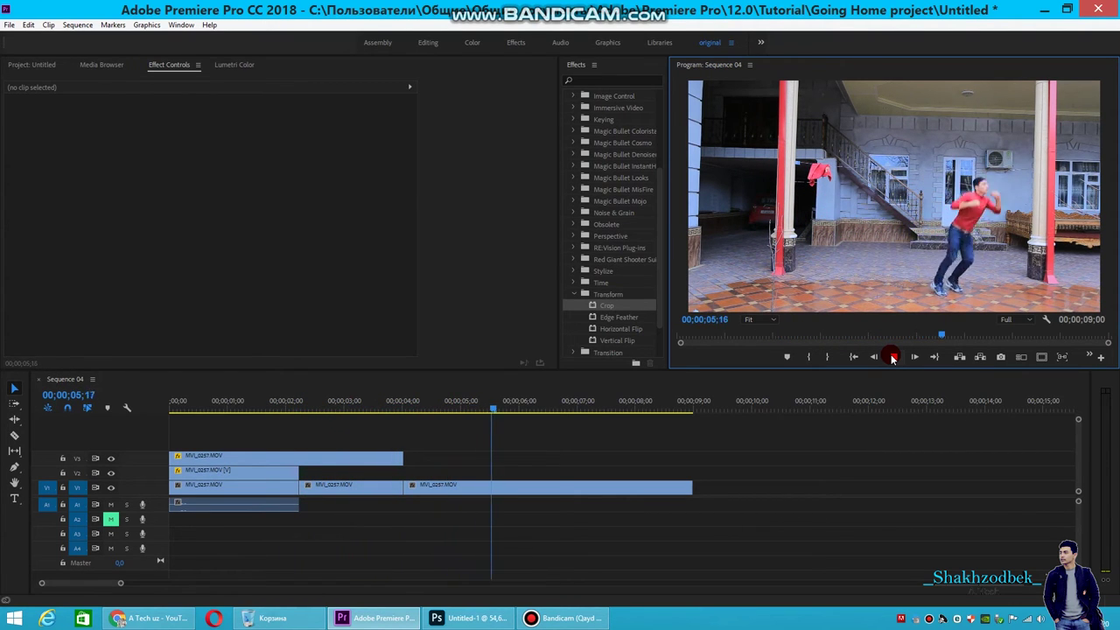
Cut V1 at the playhead, move the later piece up to V4, and add a frame hold
{"action": "left_click", "coordinate": [516, 486]}
{"action": "key", "text": "v"}
{"action": "left_click", "coordinate": [538, 488]}
{"action": "left_click_drag", "start_coordinate": [538, 488], "coordinate": [538, 444]}
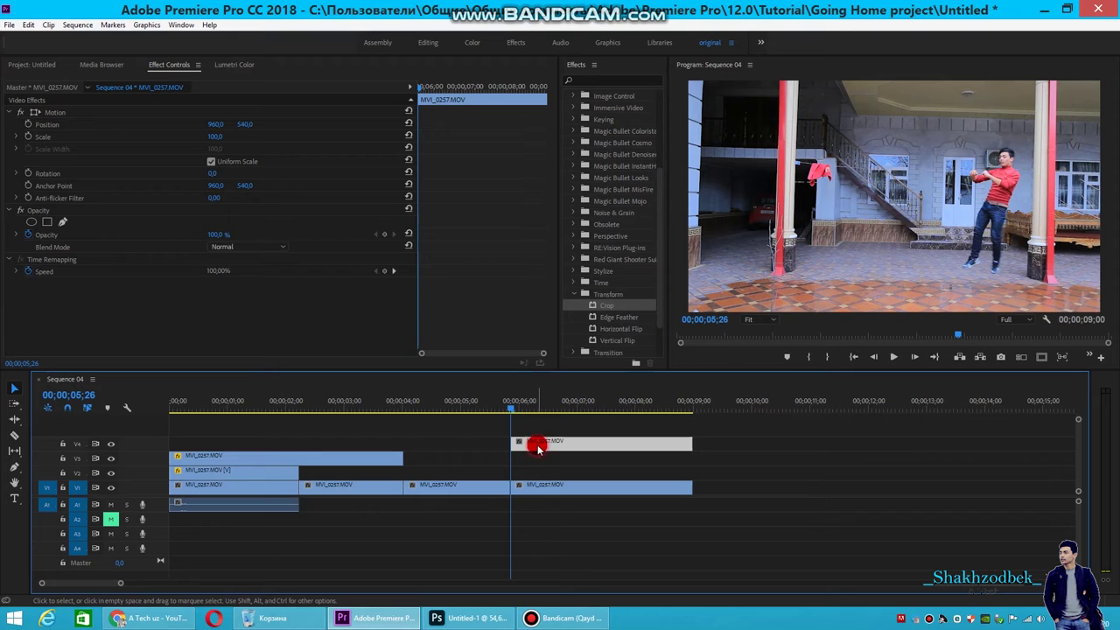
{"action": "right_click", "coordinate": [538, 443]}
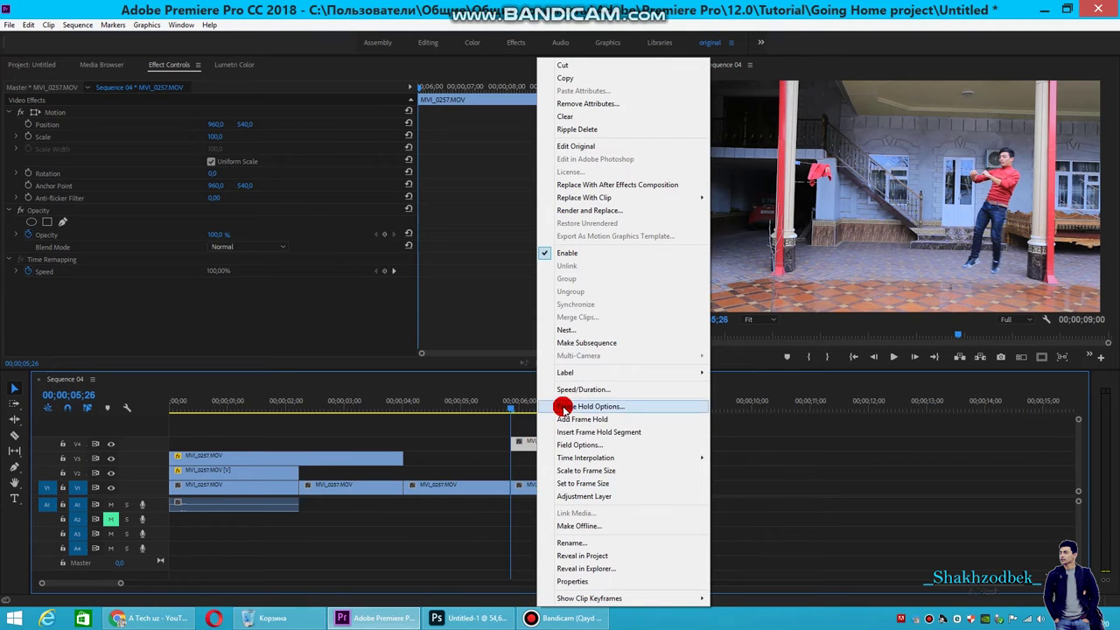
{"action": "left_click", "coordinate": [587, 420]}
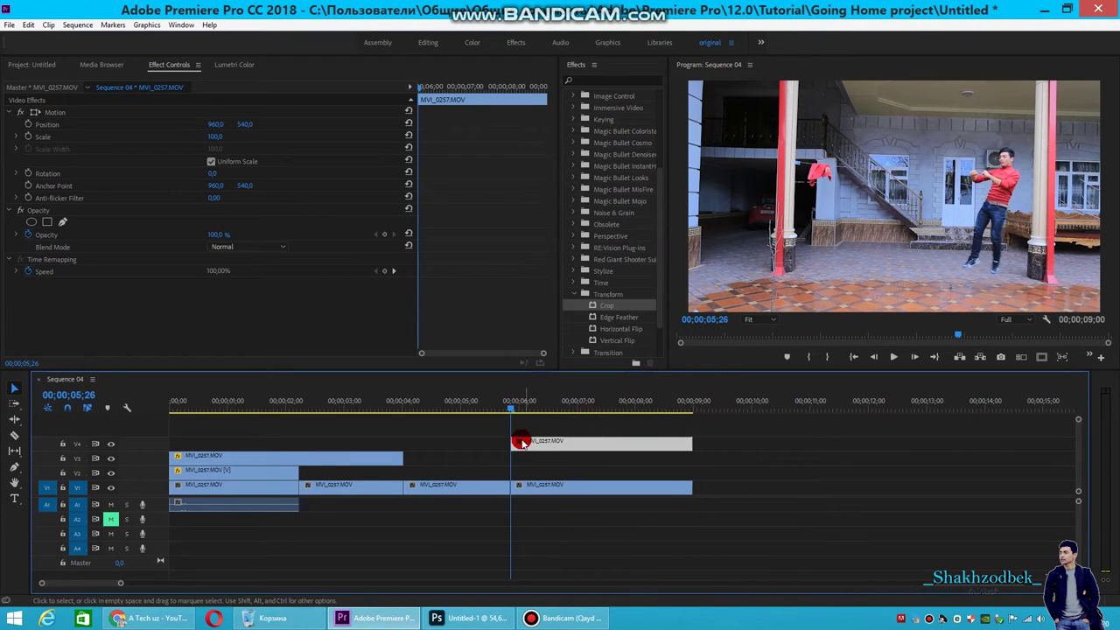
Move the frozen V4 clip to the sequence start and lay two copies end to end after it
{"action": "left_click", "coordinate": [525, 440]}
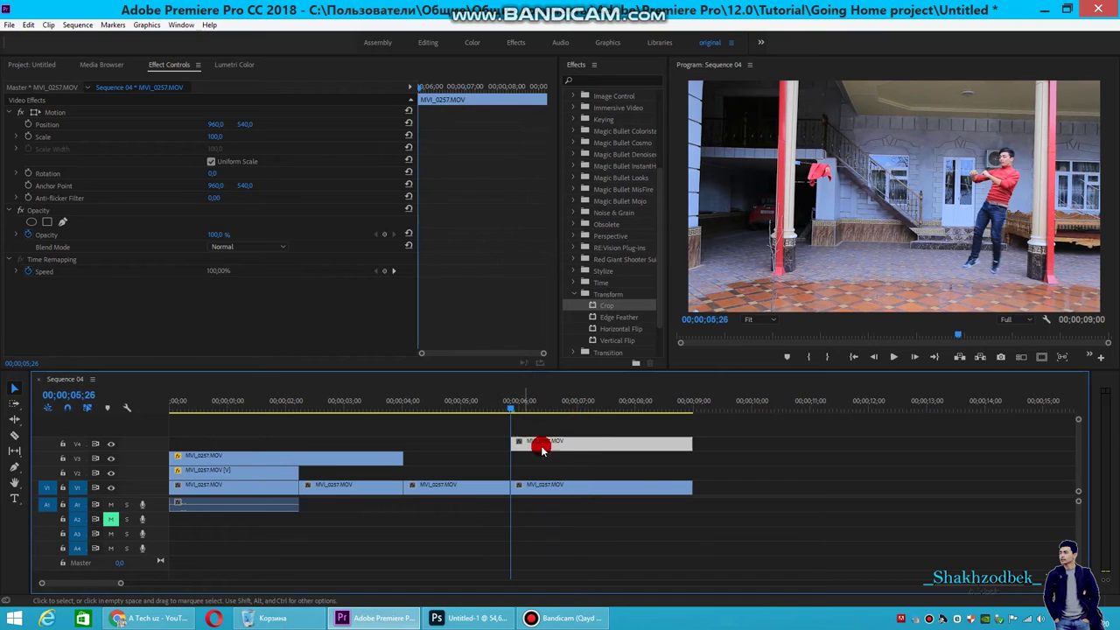
{"action": "left_click_drag", "start_coordinate": [531, 447], "coordinate": [189, 447]}
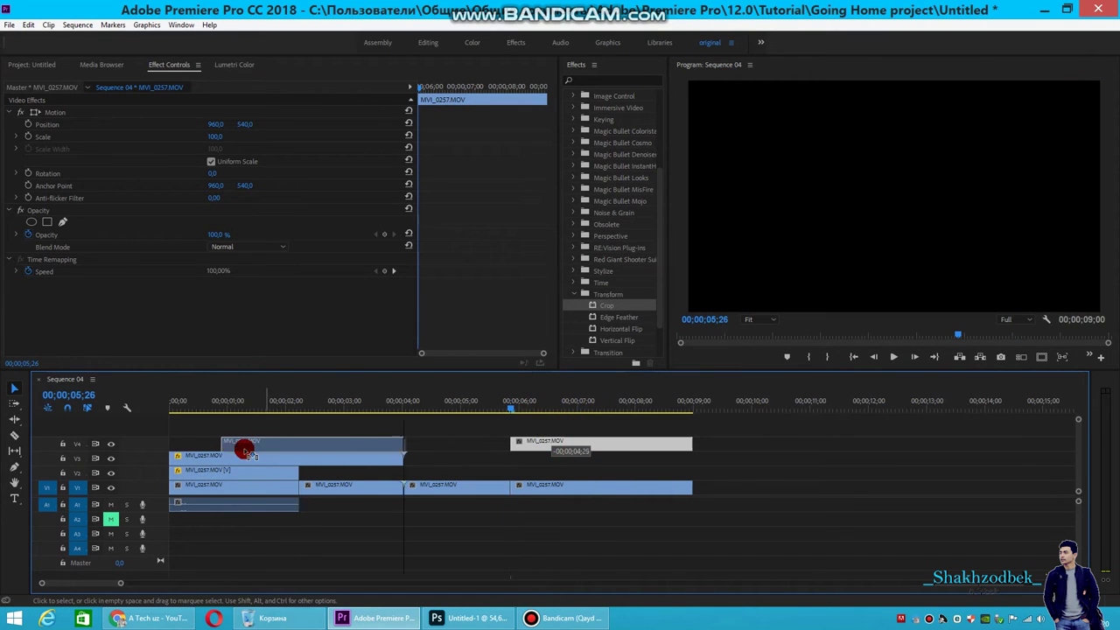
{"action": "mouse_move", "coordinate": [242, 413]}
{"action": "left_mouse_down"}
{"action": "mouse_move", "coordinate": [265, 447]}
{"action": "mouse_move", "coordinate": [246, 442]}
{"action": "left_mouse_up"}
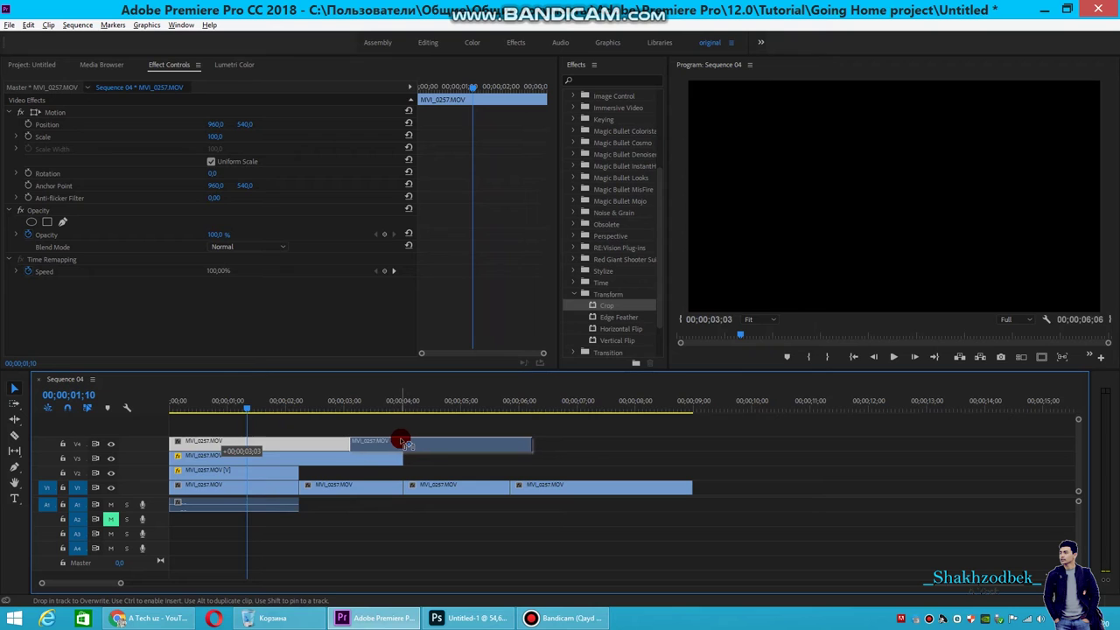
{"action": "left_click_drag", "start_coordinate": [229, 444], "coordinate": [394, 439]}
{"action": "left_click", "coordinate": [341, 436], "text": "shift"}
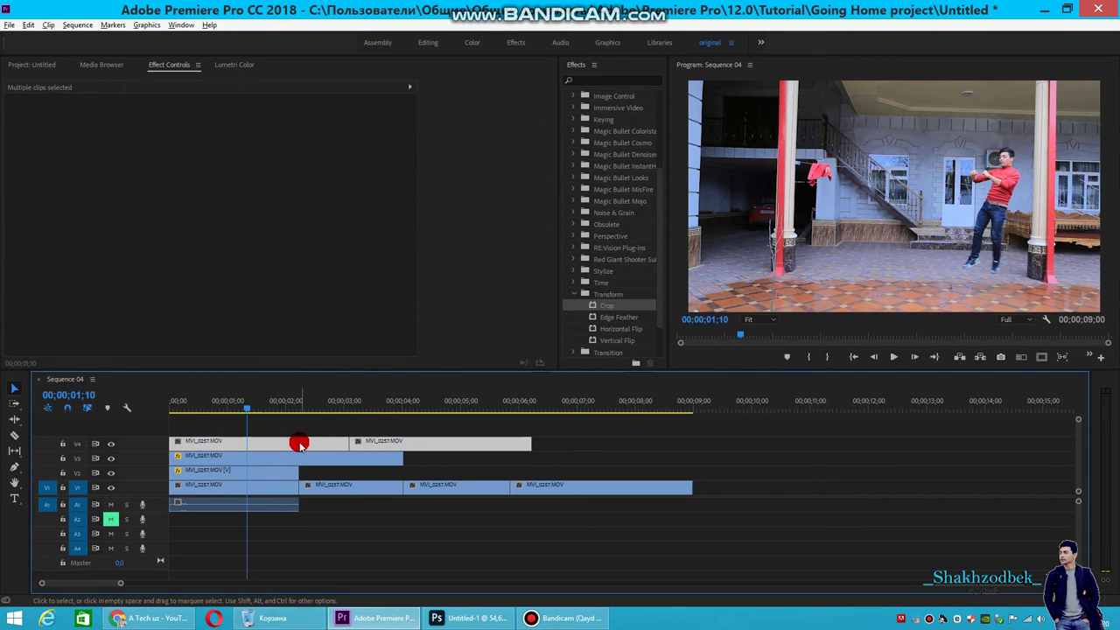
{"action": "mouse_move", "coordinate": [323, 446]}
{"action": "left_mouse_down"}
{"action": "mouse_move", "coordinate": [631, 449]}
{"action": "mouse_move", "coordinate": [480, 445]}
{"action": "left_mouse_up"}
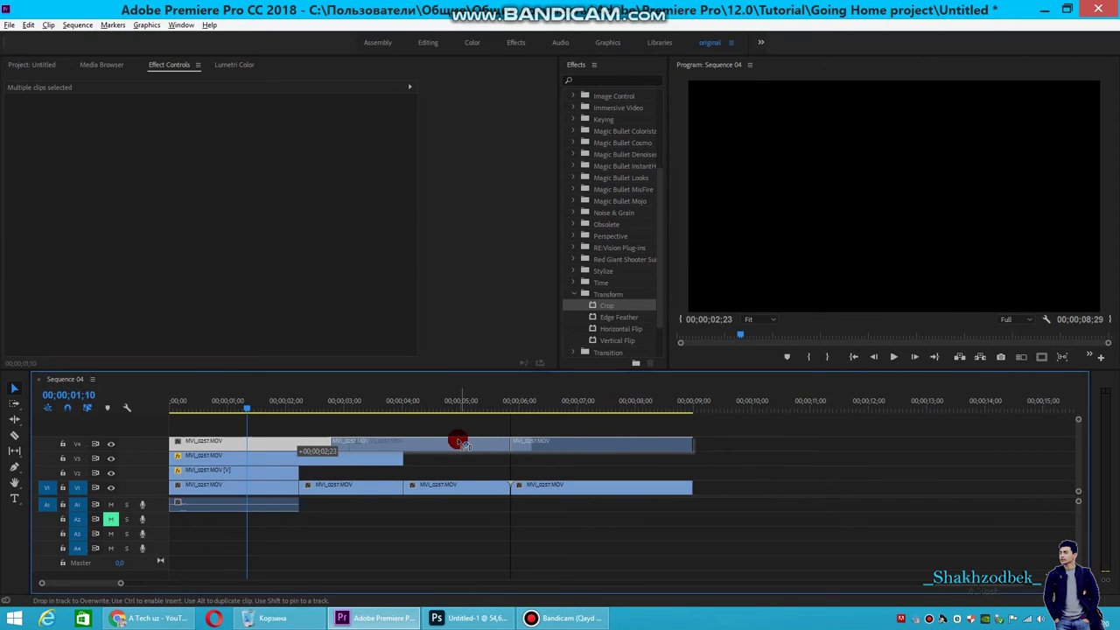
{"action": "left_click_drag", "start_coordinate": [462, 443], "coordinate": [462, 443]}
{"action": "mouse_move", "coordinate": [512, 401]}
{"action": "left_mouse_down"}
{"action": "mouse_move", "coordinate": [598, 404]}
{"action": "mouse_move", "coordinate": [296, 440]}
{"action": "left_mouse_up"}
Nest the three V4 clips into Nested Sequence 05 and select it at 00;00;07;10
{"action": "right_click", "coordinate": [303, 443]}
{"action": "left_click", "coordinate": [326, 349]}
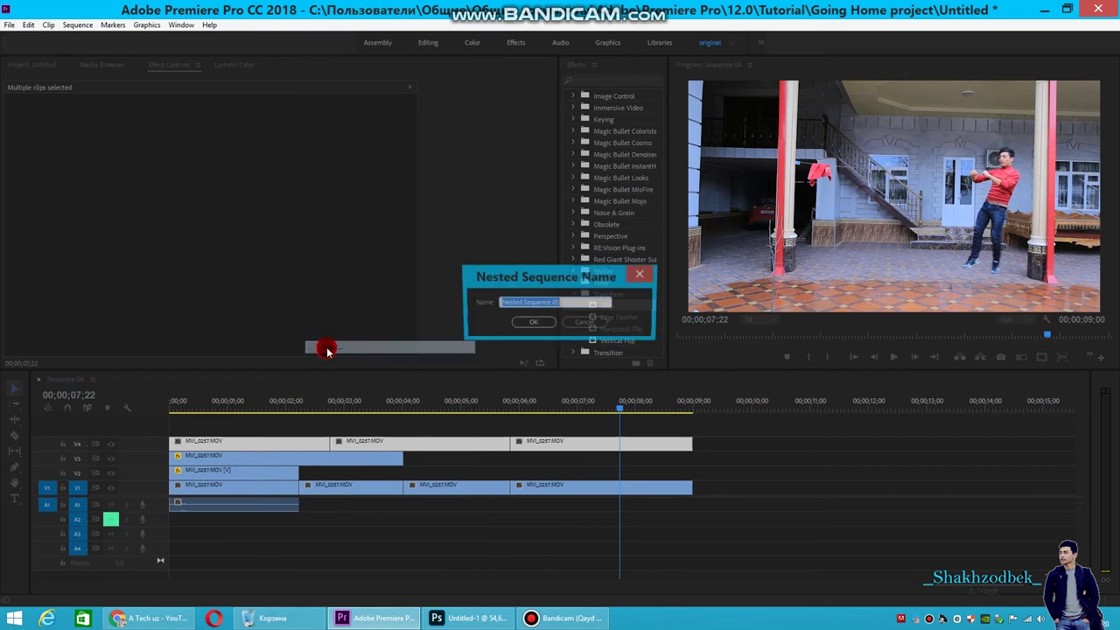
{"action": "left_click", "coordinate": [530, 323]}
{"action": "left_click_drag", "start_coordinate": [456, 408], "coordinate": [408, 409]}
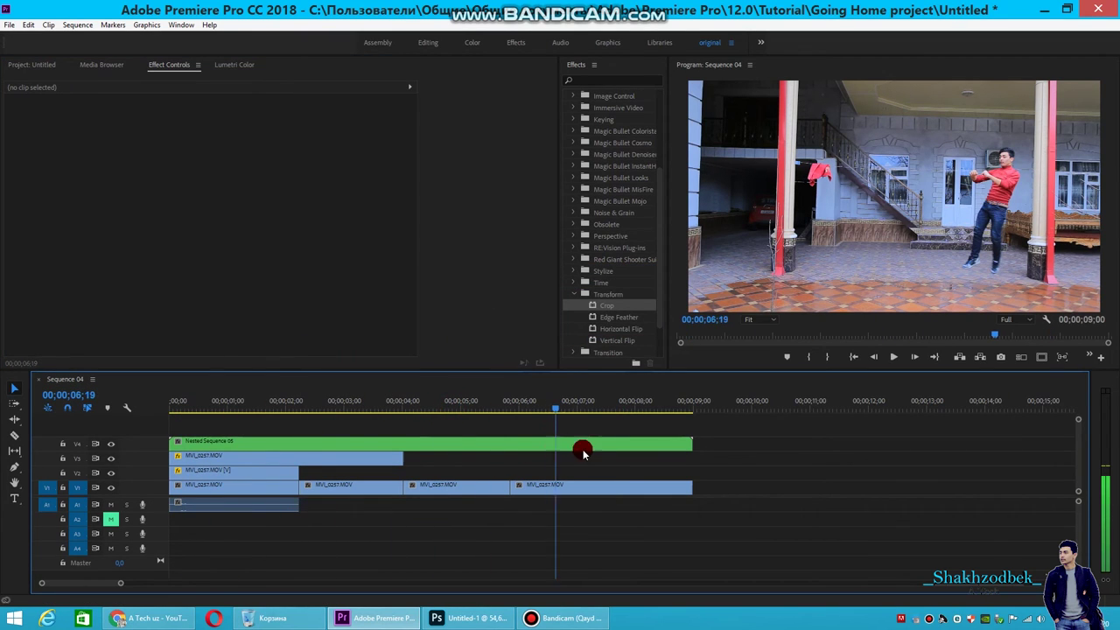
{"action": "left_click_drag", "start_coordinate": [579, 452], "coordinate": [284, 440]}
{"action": "left_click", "coordinate": [275, 446]}
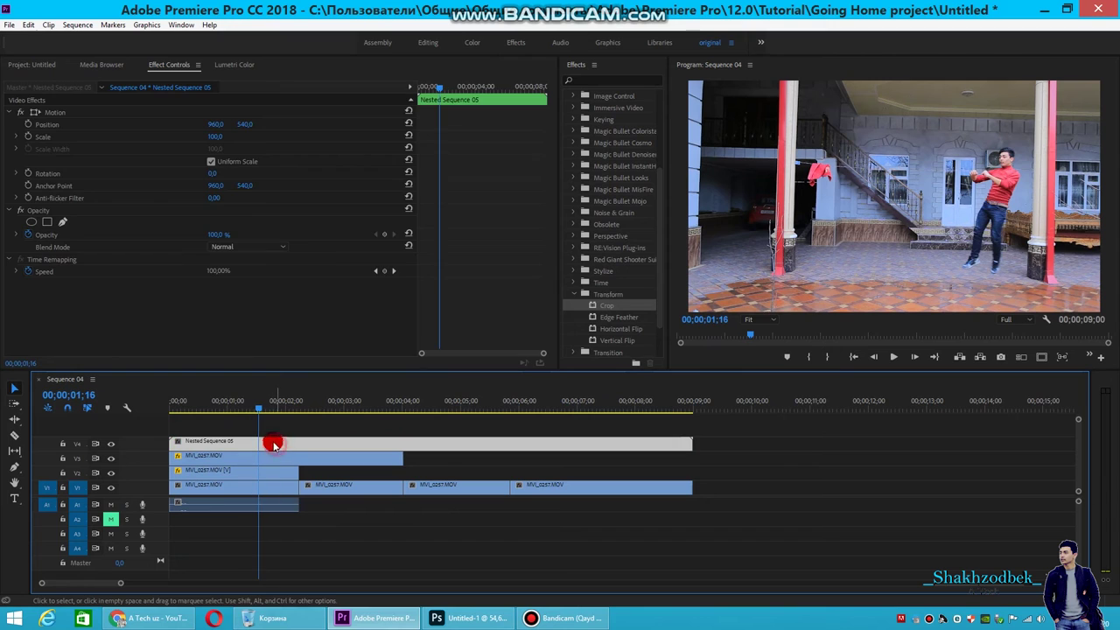
{"action": "mouse_move", "coordinate": [253, 398]}
{"action": "left_mouse_down"}
{"action": "mouse_move", "coordinate": [550, 437]}
{"action": "mouse_move", "coordinate": [596, 433]}
{"action": "left_mouse_up"}
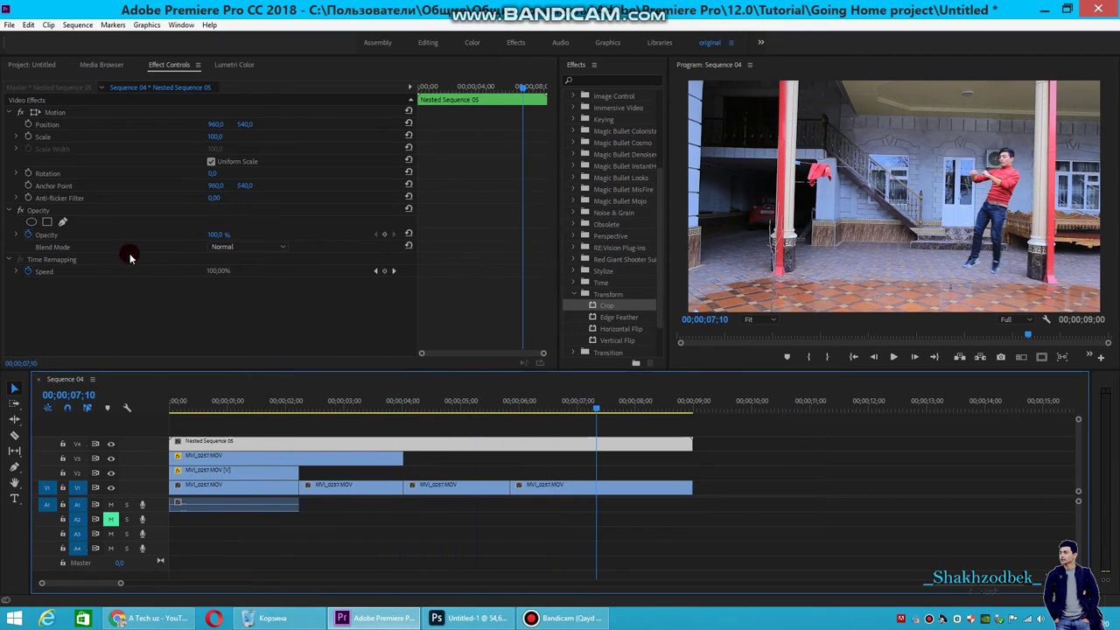
Add a free-draw Opacity mask to the nested clip and zoom the monitor to 100%
{"action": "left_click", "coordinate": [46, 210]}
{"action": "left_click", "coordinate": [64, 222]}
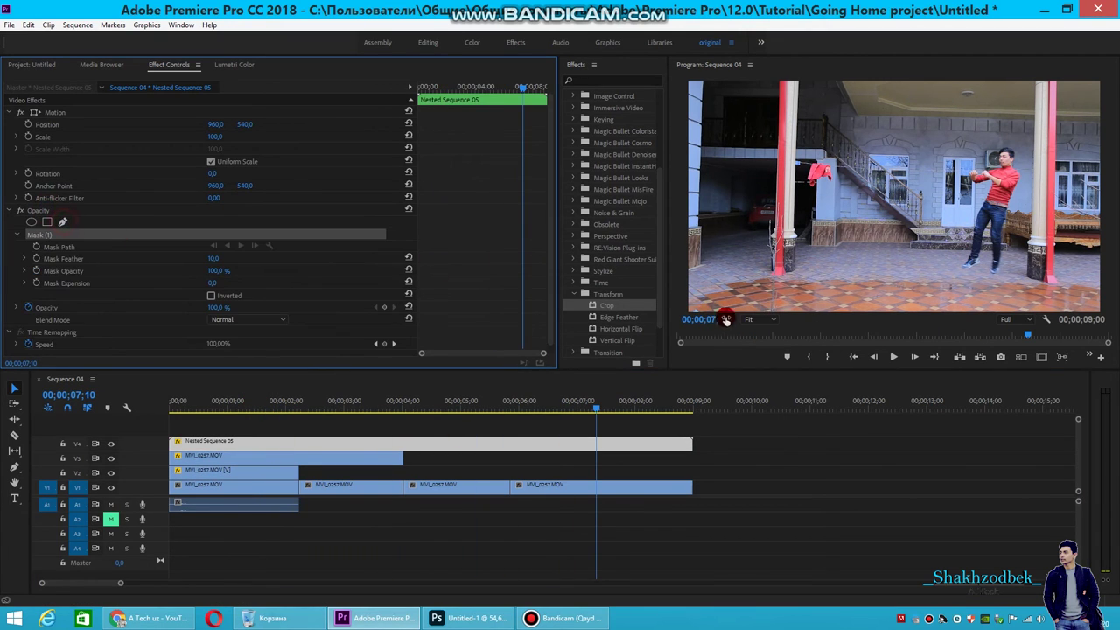
{"action": "left_click", "coordinate": [761, 320]}
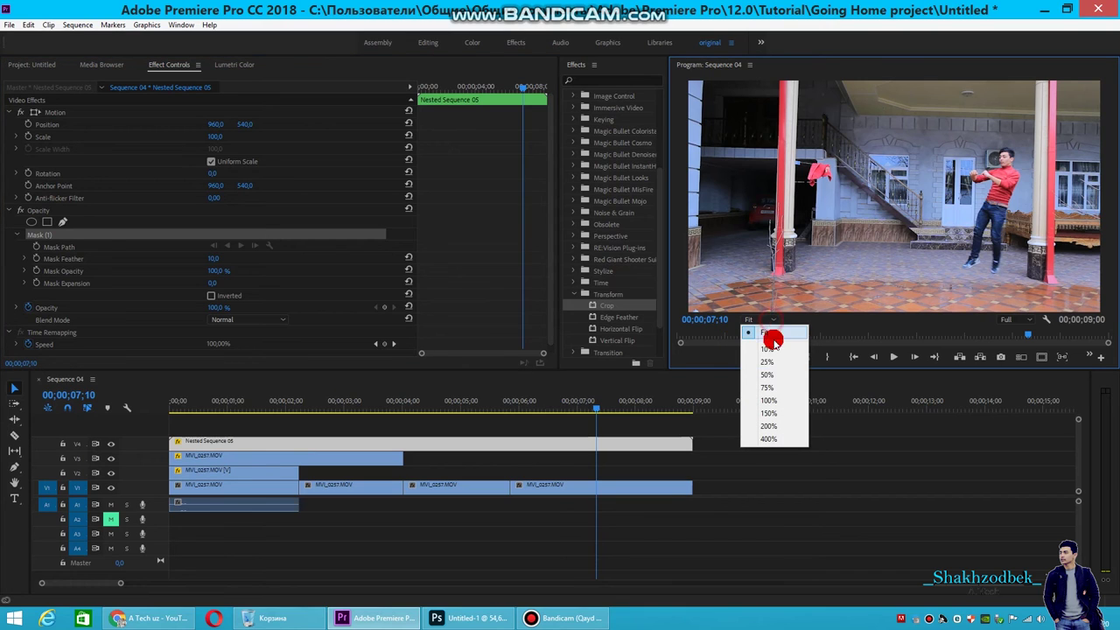
{"action": "left_click", "coordinate": [770, 399]}
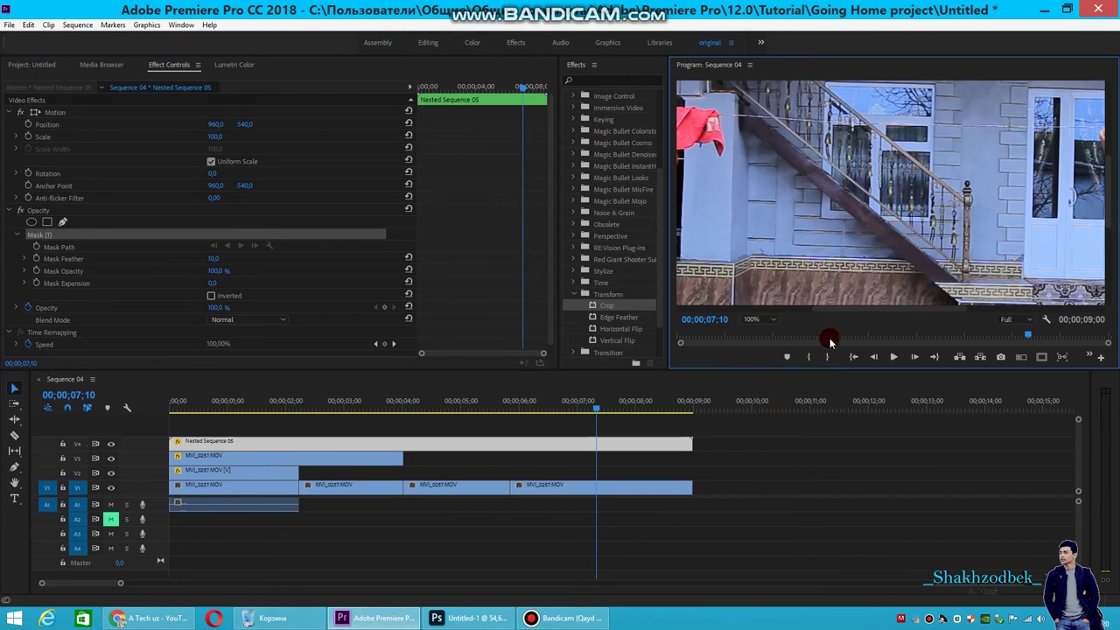
{"action": "left_click_drag", "start_coordinate": [860, 313], "coordinate": [1079, 248]}
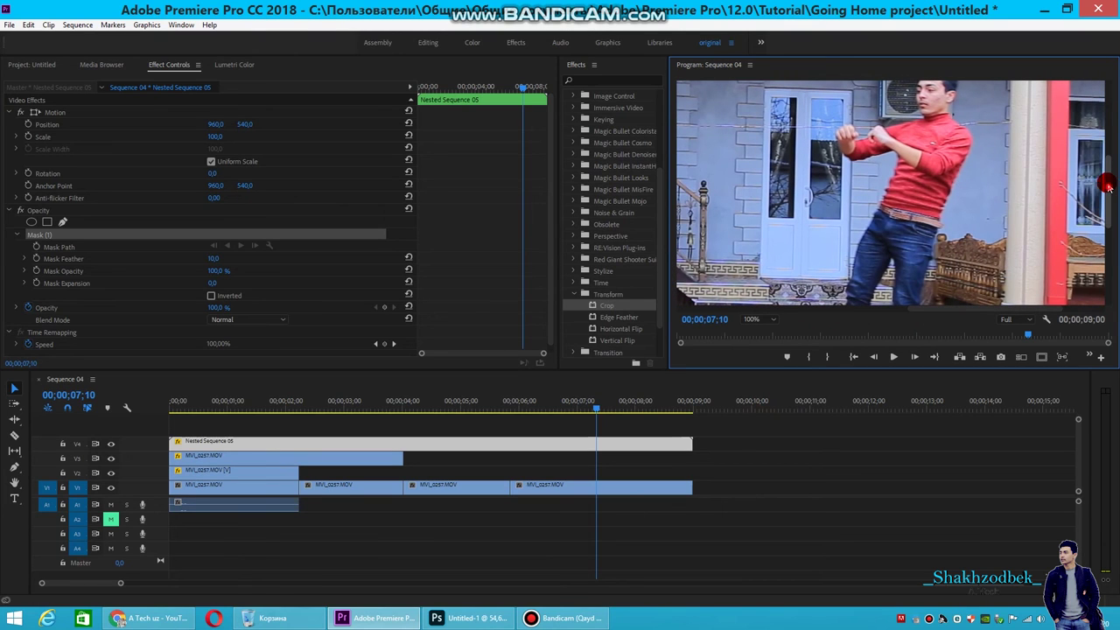
{"action": "left_click_drag", "start_coordinate": [1109, 186], "coordinate": [1103, 172]}
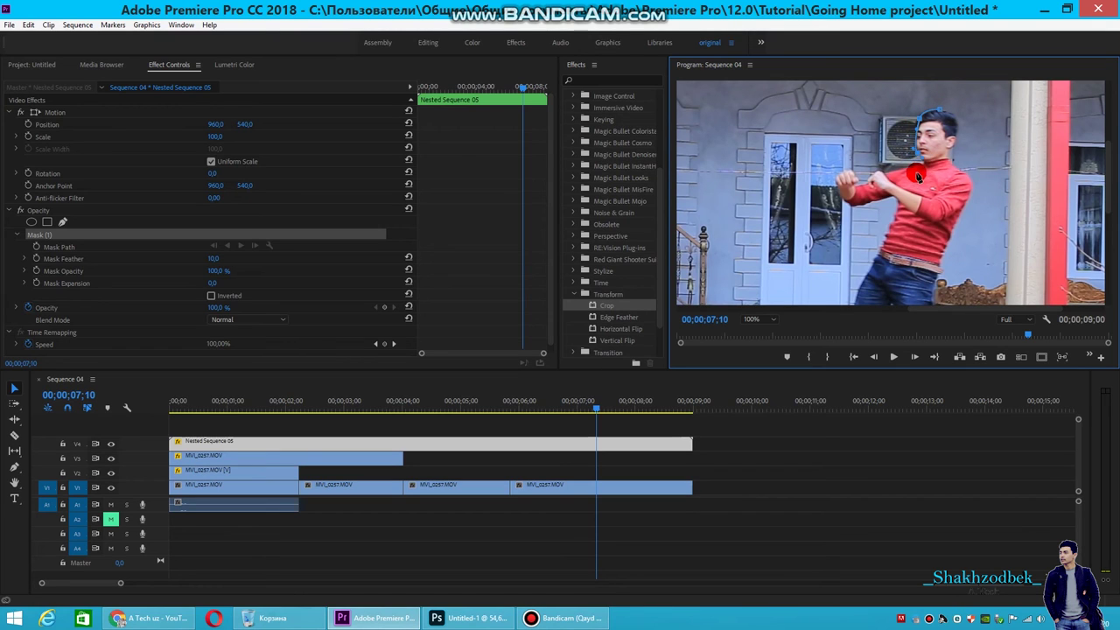
Trace the mask up around the man's torso, set the view to Fit, and return to the start
{"action": "scroll", "coordinate": [876, 256], "scroll_direction": "down", "scroll_amount": 3}
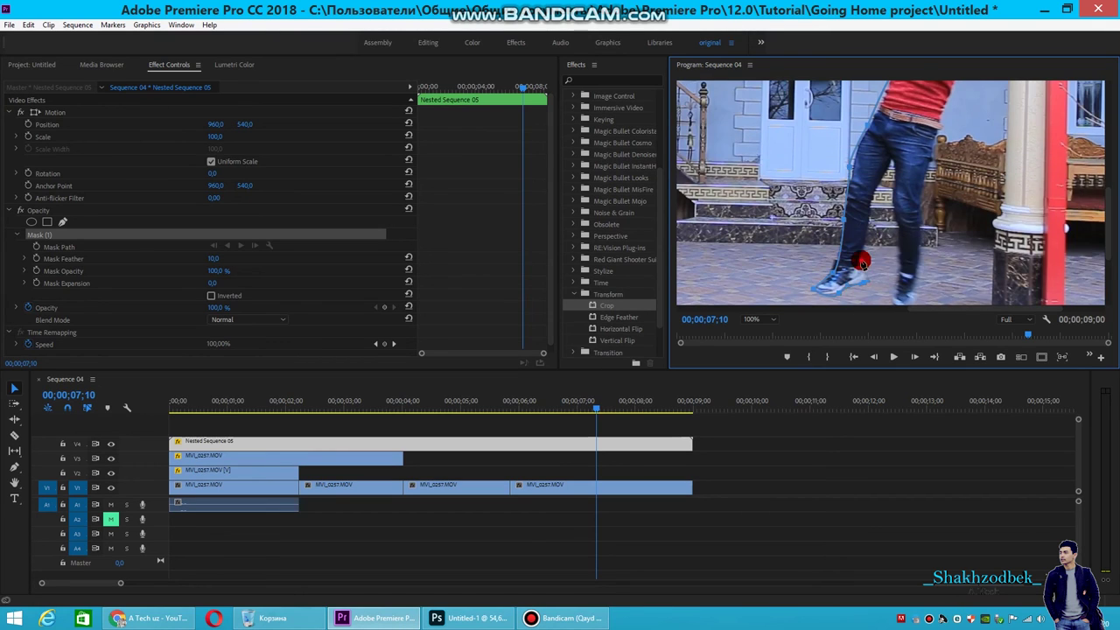
{"action": "scroll", "coordinate": [910, 258], "scroll_direction": "down", "scroll_amount": 1}
{"action": "left_click_drag", "start_coordinate": [939, 94], "coordinate": [949, 212]}
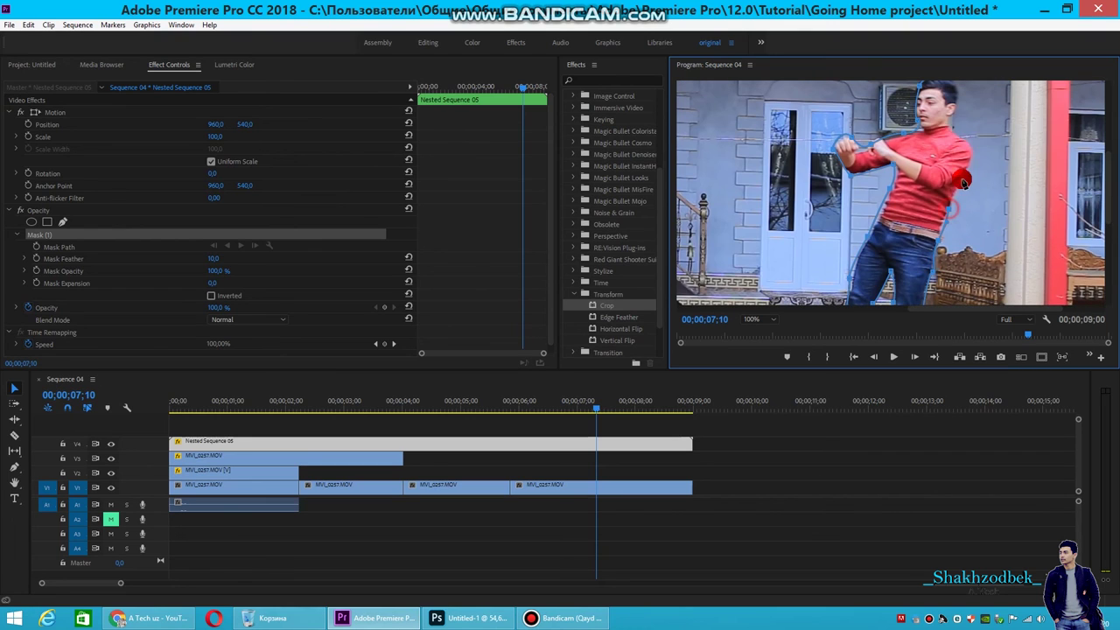
{"action": "left_click_drag", "start_coordinate": [959, 91], "coordinate": [951, 143]}
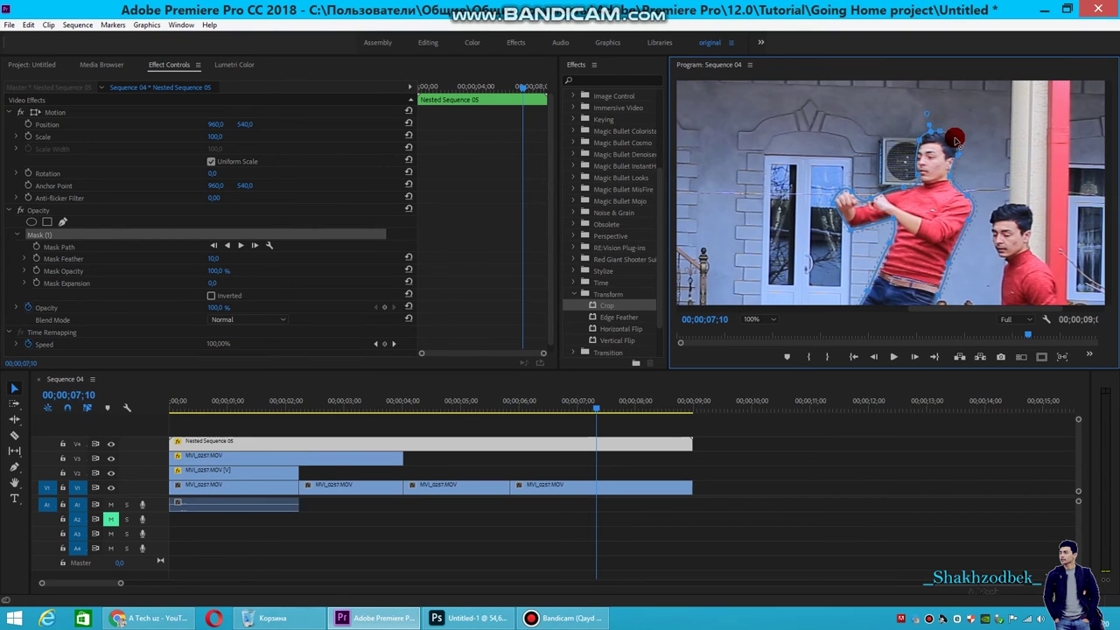
{"action": "left_click", "coordinate": [41, 312]}
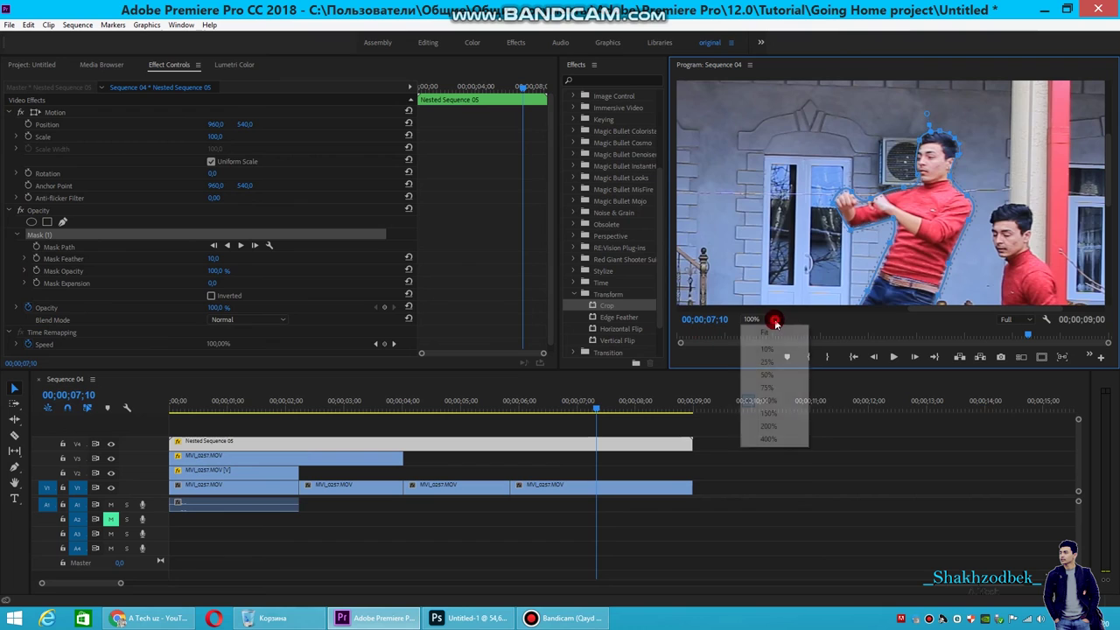
{"action": "left_click", "coordinate": [775, 323]}
{"action": "left_click", "coordinate": [773, 332]}
{"action": "left_click_drag", "start_coordinate": [610, 399], "coordinate": [170, 403]}
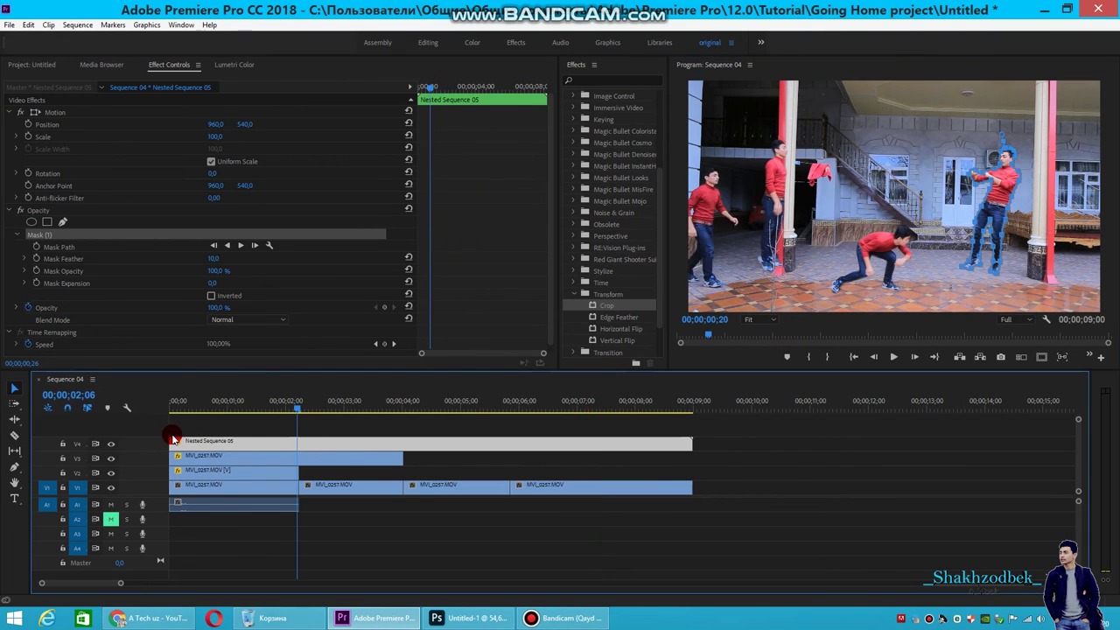
Play Sequence 04 from the start to review the frozen clones
{"action": "left_click", "coordinate": [896, 356]}
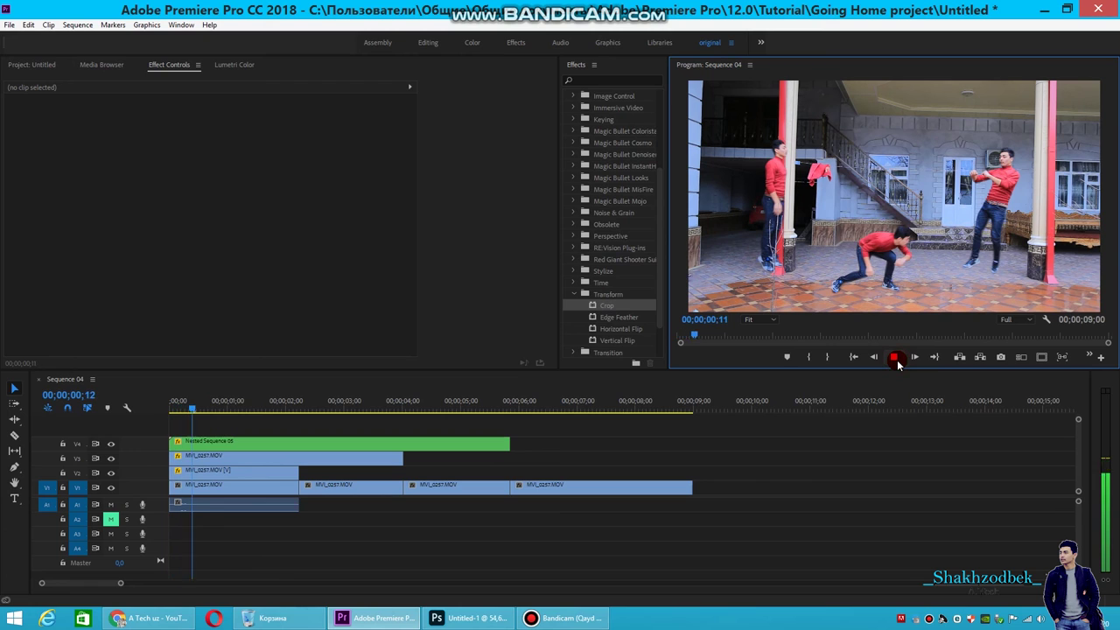